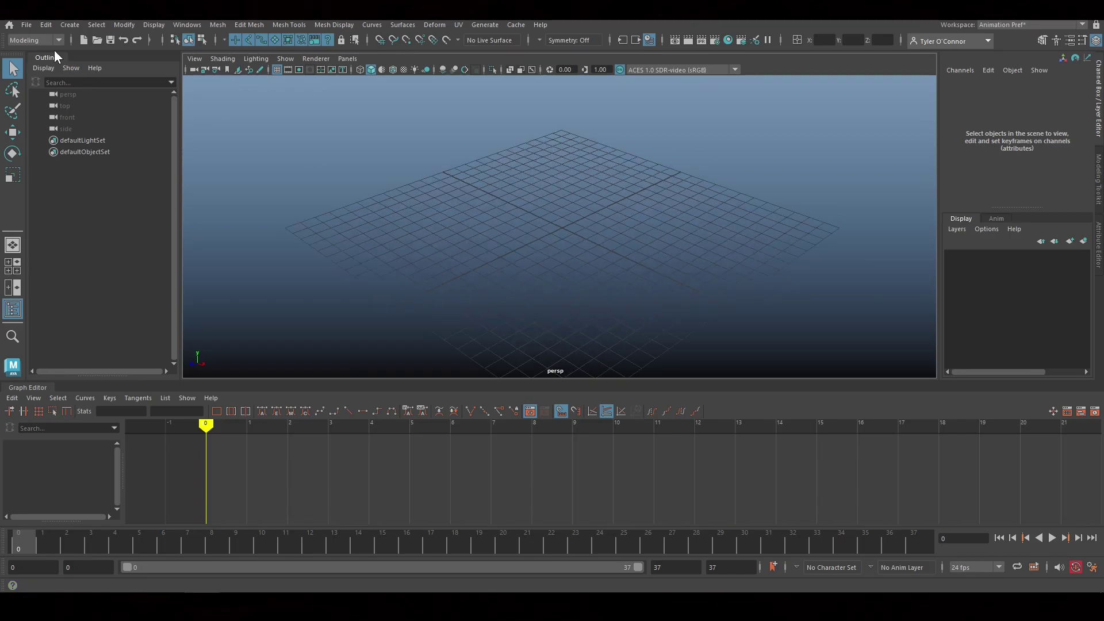
# Create a reference to the character rig file link_V001_004.ma in the empty scene.
pyautogui.click(26, 25)
pyautogui.click(71, 276)
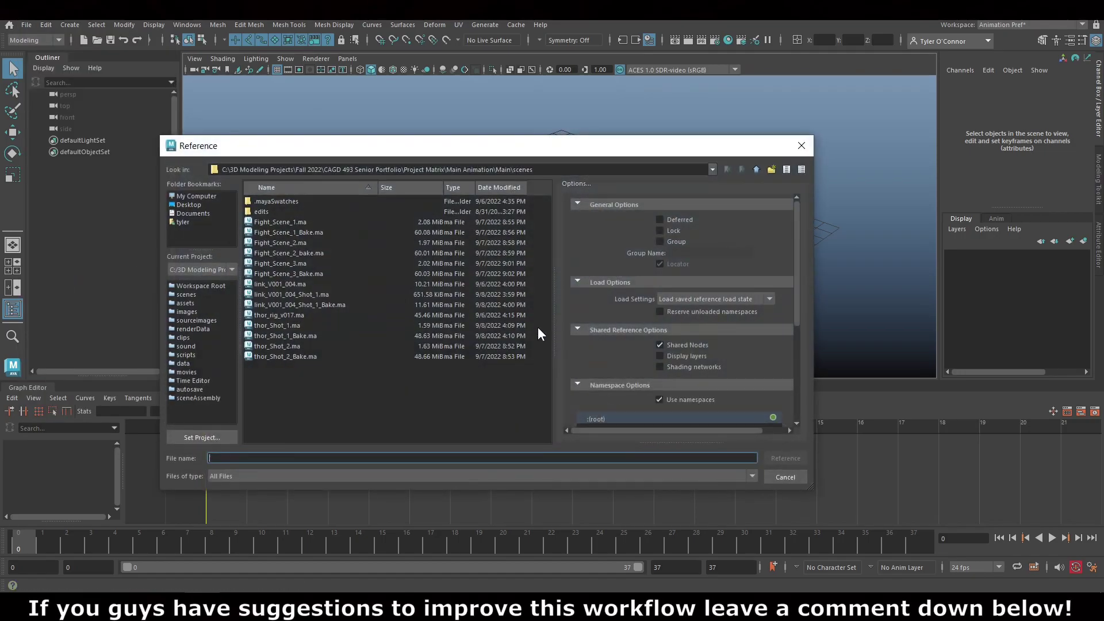
pyautogui.doubleClick(291, 286)
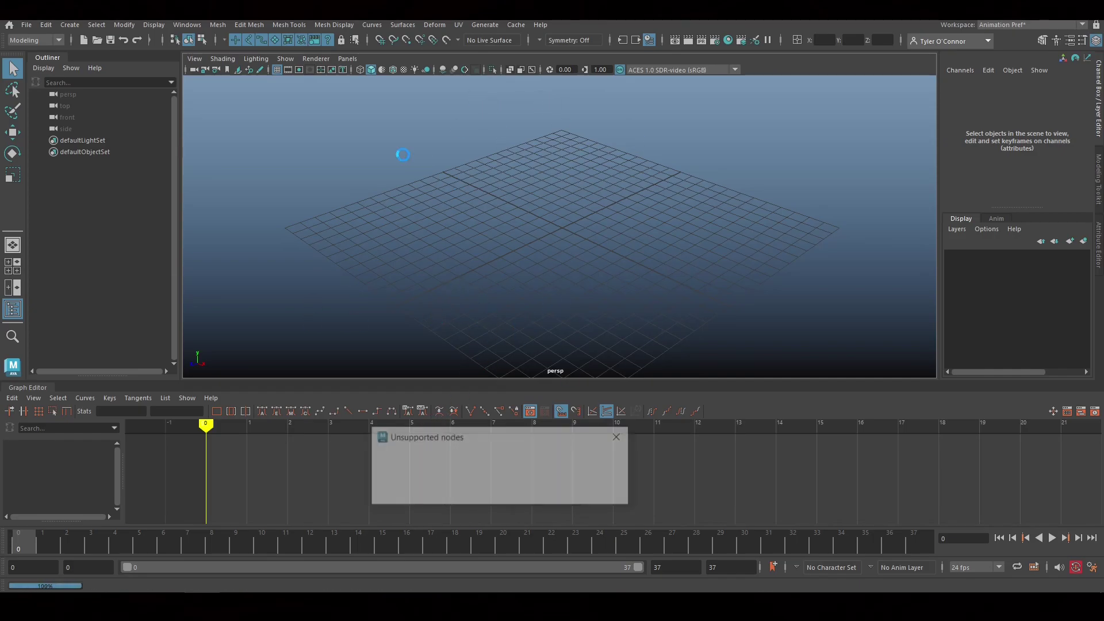
pyautogui.click(499, 491)
# Select the character's left-hand IK control for moving and key it at frame 0.
pyautogui.scroll(-10, 498, 254)
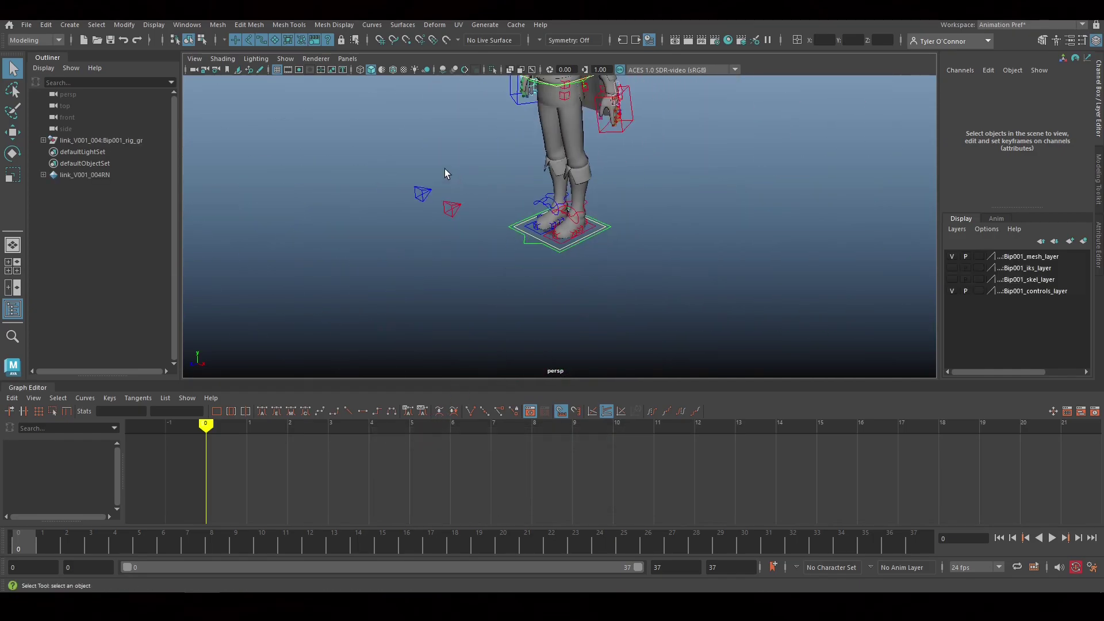
pyautogui.keyDown('alt'); pyautogui.moveTo(403, 138); pyautogui.dragTo(413, 213, button='middle'); pyautogui.keyUp('alt')
pyautogui.scroll(4, 437, 210)
pyautogui.keyDown('alt'); pyautogui.moveTo(537, 177); pyautogui.dragTo(518, 280, button='middle'); pyautogui.keyUp('alt')
pyautogui.scroll(4, 519, 280)
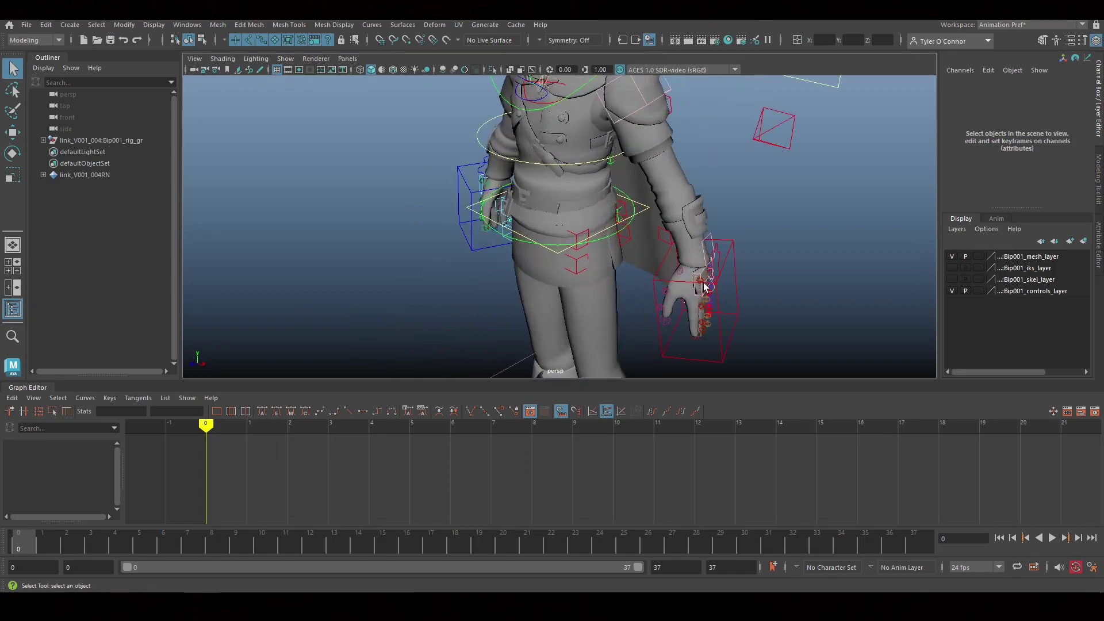
pyautogui.click(720, 315)
pyautogui.press('w')
pyautogui.scroll(-6, 377, 492)
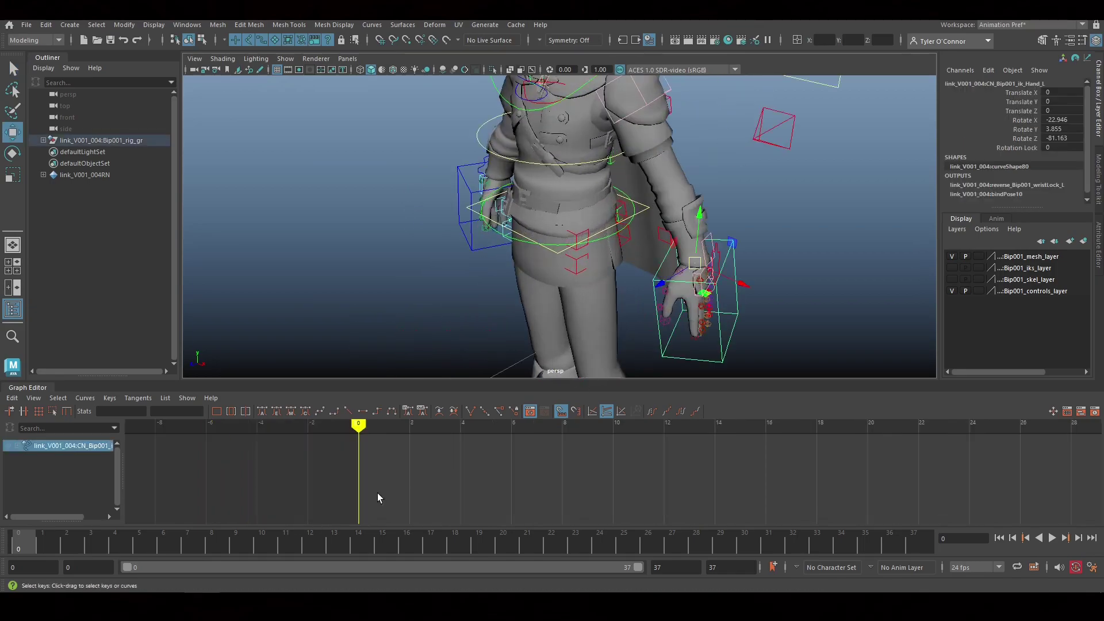
# At frame 20, raise the left-hand control forward to about -7.7, 25.25, 43.03 and key its position.
pyautogui.moveTo(553, 429); pyautogui.dragTo(676, 435)
pyautogui.keyDown('alt'); pyautogui.moveTo(704, 356); pyautogui.dragTo(646, 274); pyautogui.keyUp('alt')
pyautogui.keyDown('alt'); pyautogui.moveTo(555, 317); pyautogui.dragTo(680, 249, button='middle'); pyautogui.keyUp('alt')
pyautogui.keyDown('alt'); pyautogui.moveTo(680, 249); pyautogui.dragTo(397, 106); pyautogui.keyUp('alt')
pyautogui.press('s')
# Rotate the left-hand control to about -127, -60.8, 51.3 degrees at frame 20 and key it.
pyautogui.press('e')
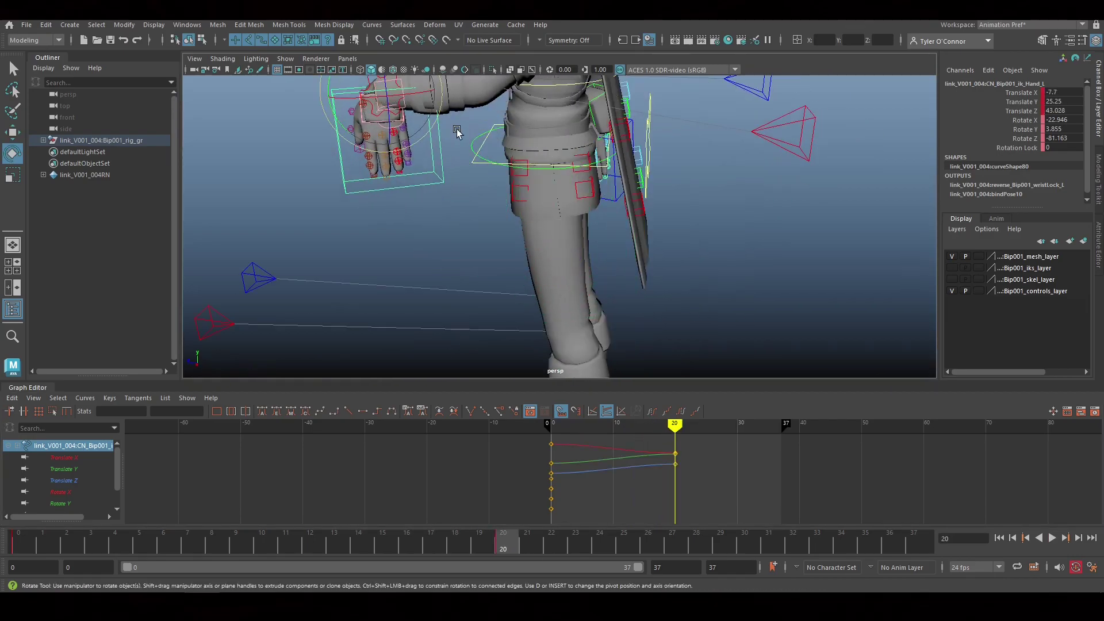
pyautogui.moveTo(456, 129)
pyautogui.keyDown('alt'); pyautogui.mouseDown()
pyautogui.moveTo(482, 231)
pyautogui.moveTo(437, 270)
pyautogui.mouseUp(); pyautogui.keyUp('alt')
pyautogui.press('s')
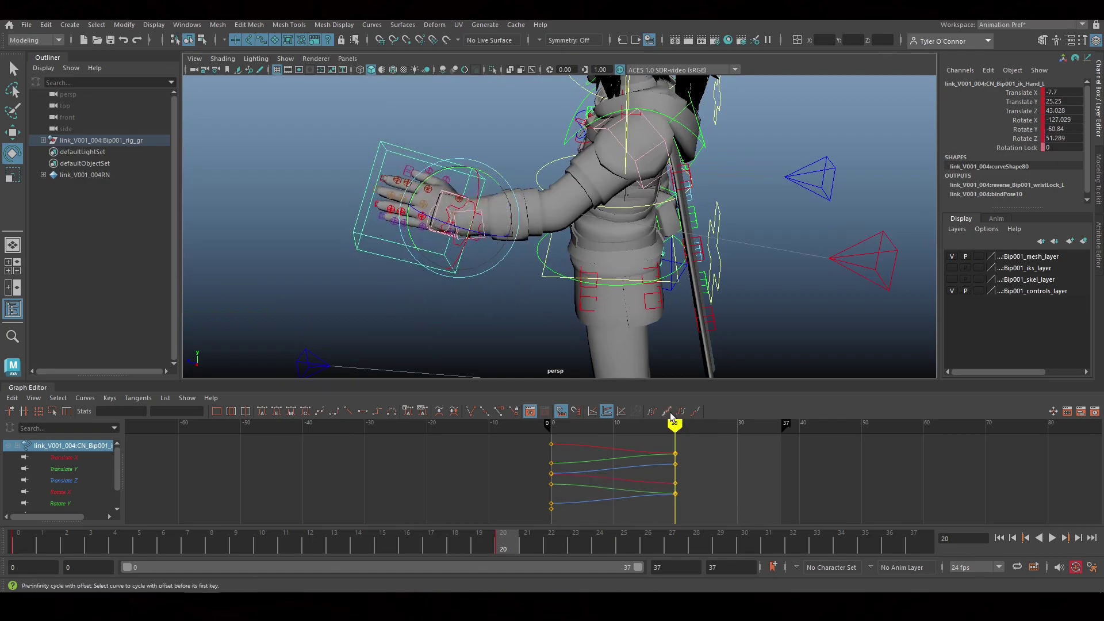
# Scrub the arm animation back to frame 0 and deselect the left-hand control.
pyautogui.moveTo(675, 426); pyautogui.dragTo(550, 430)
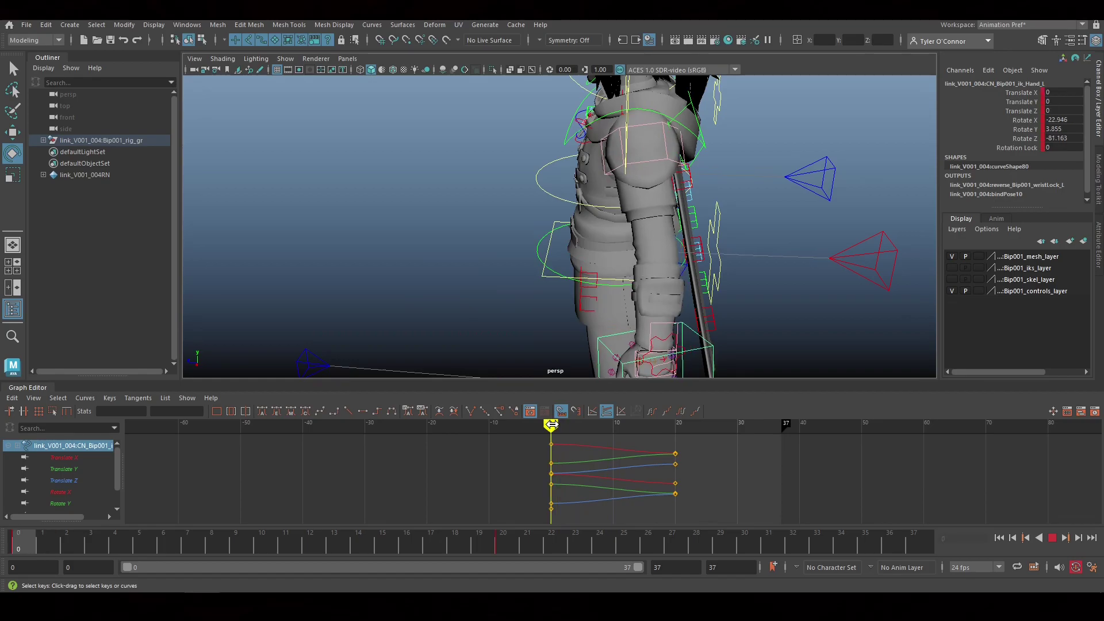
pyautogui.keyDown('alt'); pyautogui.moveTo(424, 223); pyautogui.dragTo(476, 189); pyautogui.keyUp('alt')
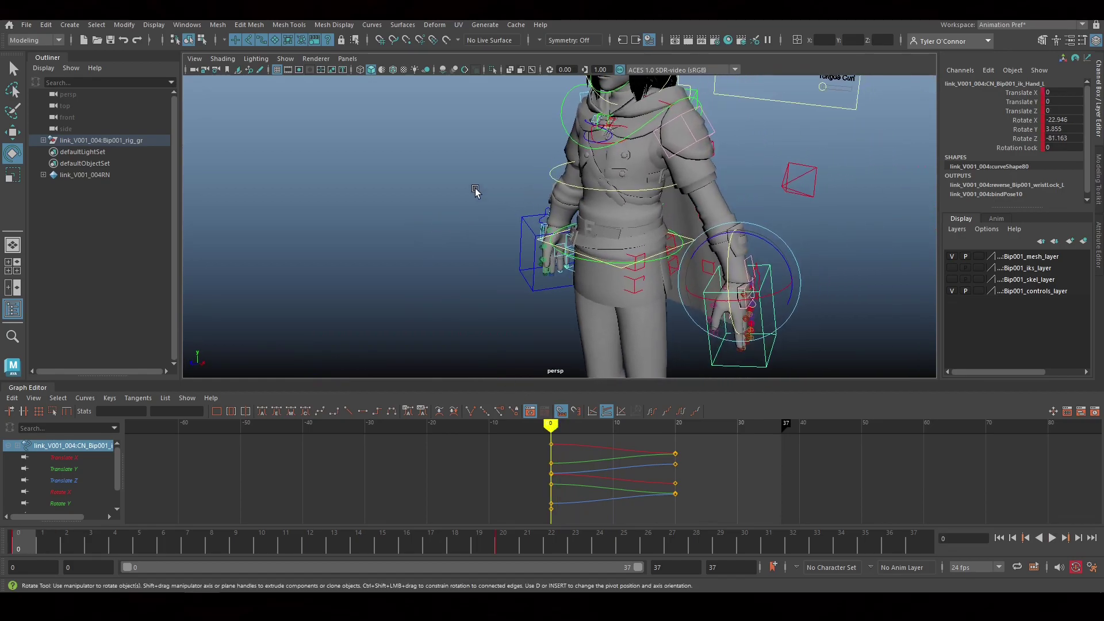
pyautogui.click(475, 191)
# Import the objects from the link_V001_004 reference into the scene using the Reference Editor, and close the editor.
pyautogui.click(27, 25)
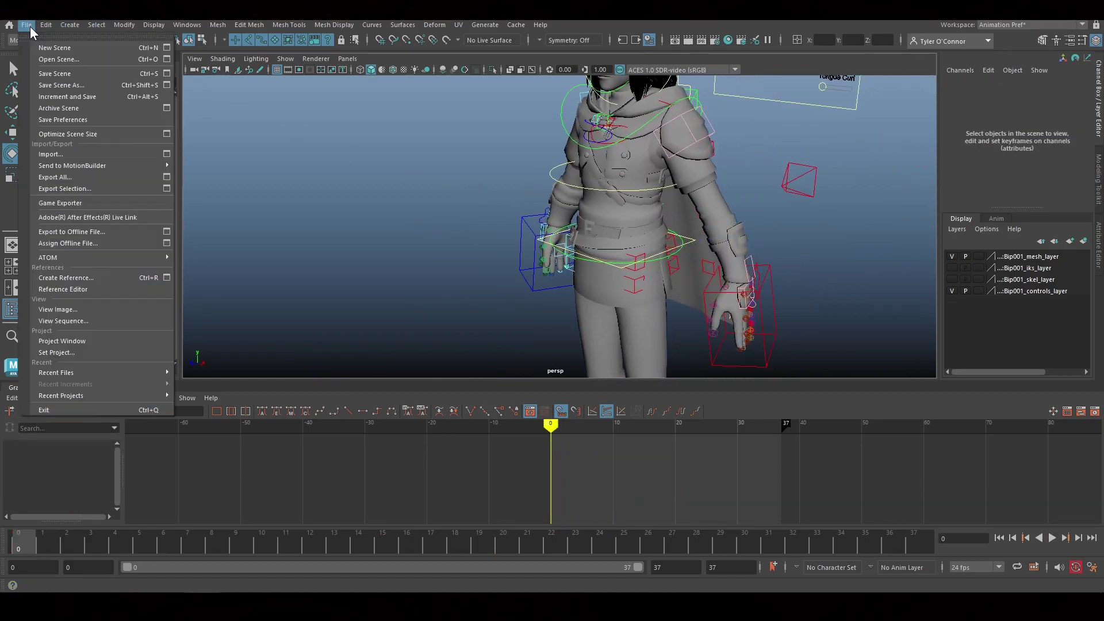
pyautogui.click(74, 289)
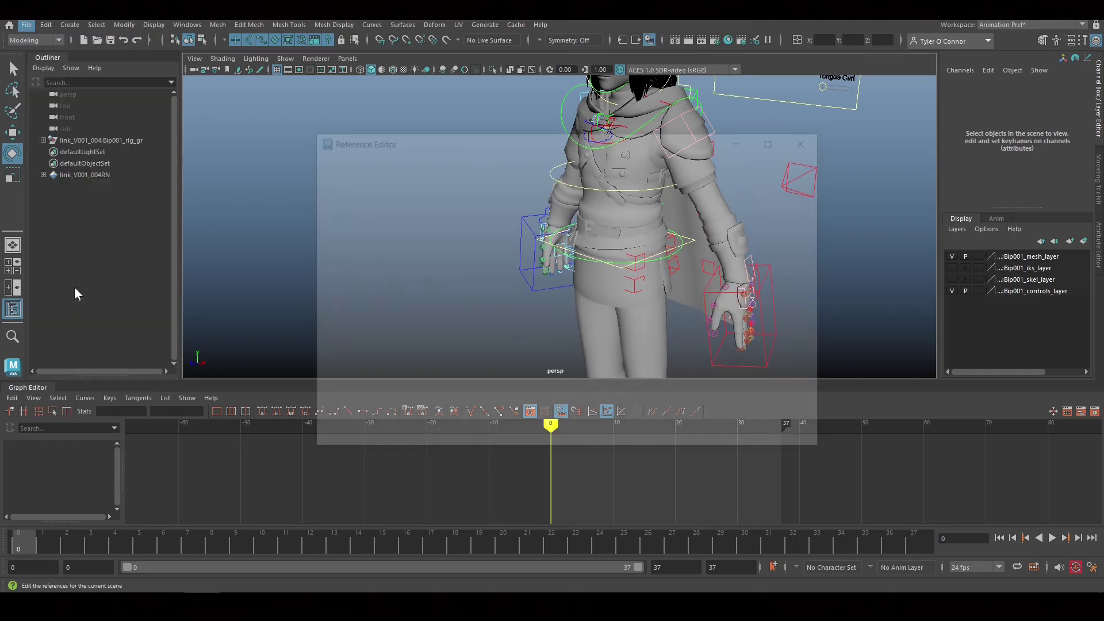
pyautogui.click(439, 263)
pyautogui.rightClick(441, 264)
pyautogui.moveTo(474, 268)
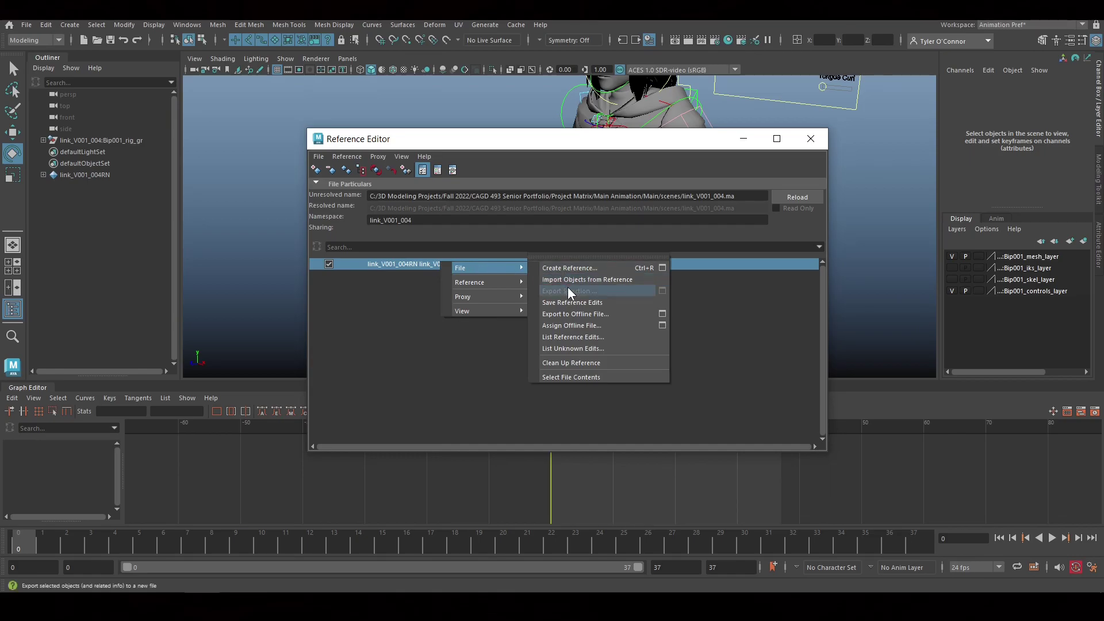
pyautogui.click(586, 280)
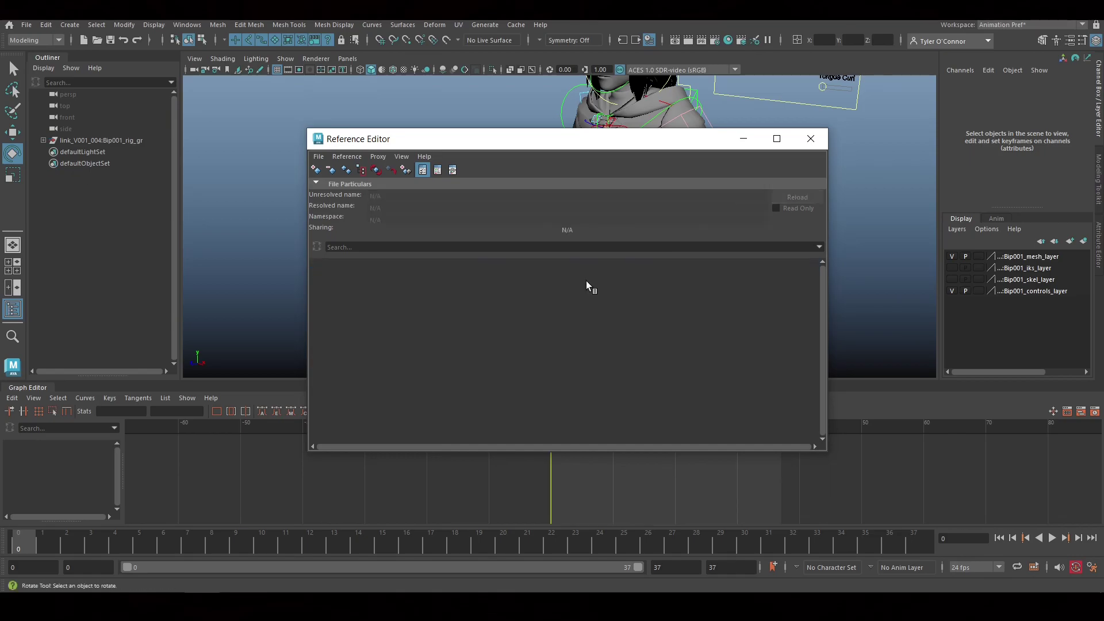
pyautogui.click(811, 139)
# Play and scrub the timeline to check the arm animation, returning to frame 0.
pyautogui.hotkey('alt', 'v')
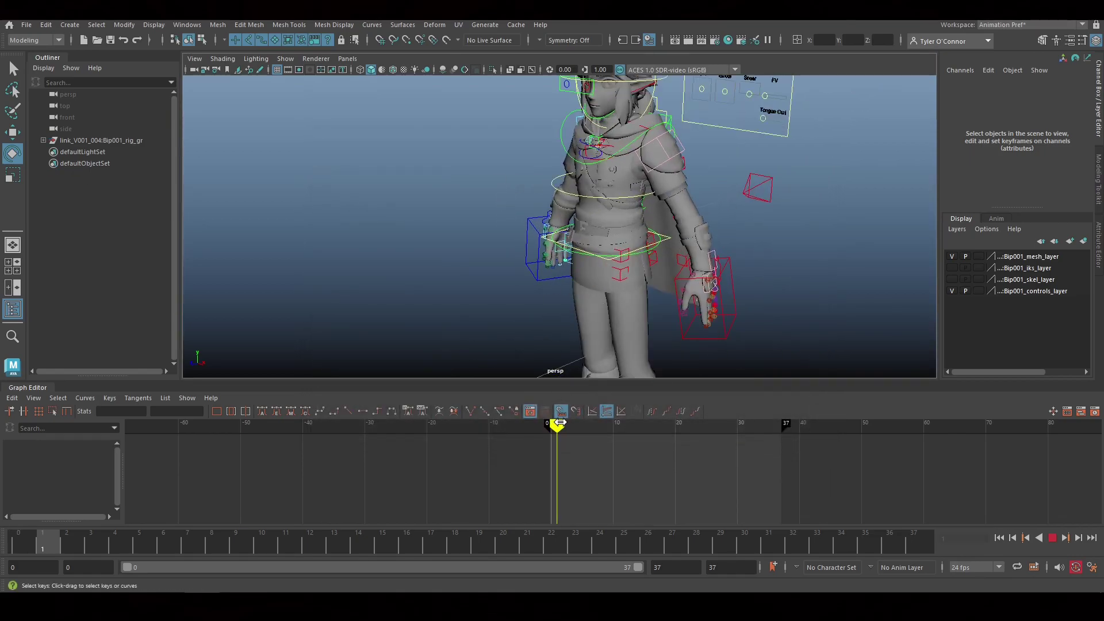
pyautogui.moveTo(602, 426); pyautogui.dragTo(549, 424)
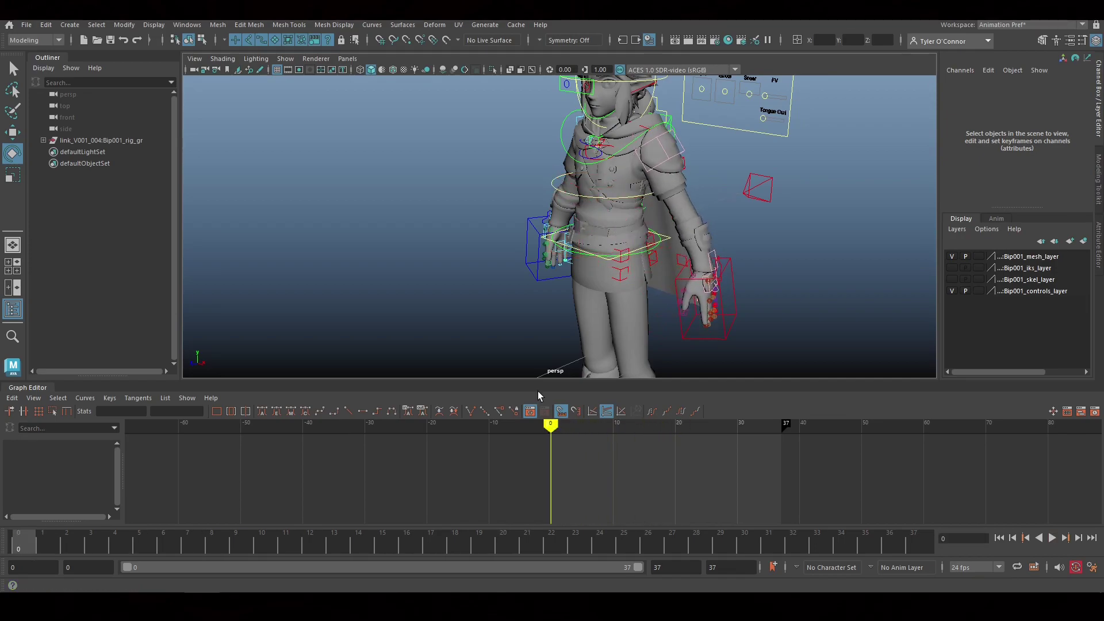
# Expand the Bip001_rig_gr group and select its Bip001_mesh_gr mesh group.
pyautogui.keyDown('alt'); pyautogui.moveTo(667, 106); pyautogui.dragTo(644, 175, button='middle'); pyautogui.keyUp('alt')
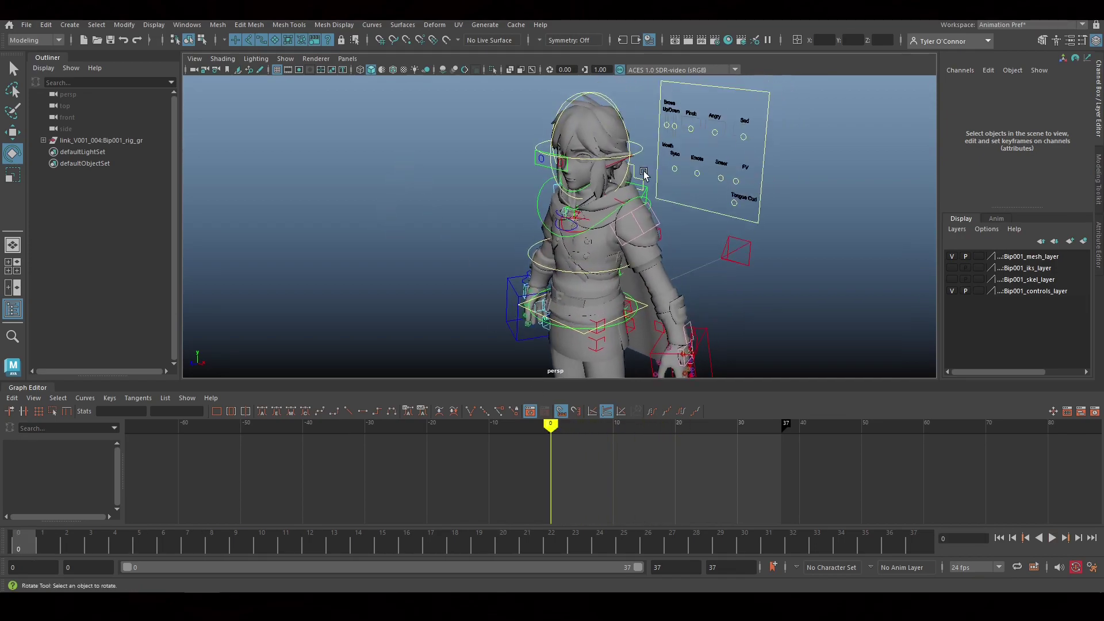
pyautogui.click(43, 141)
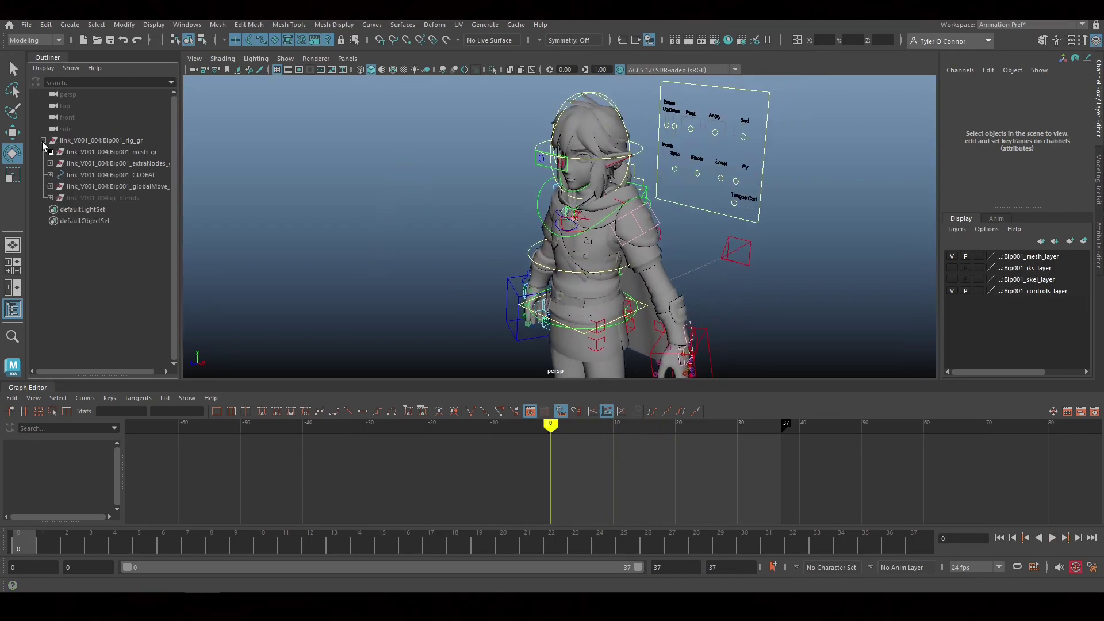
pyautogui.click(134, 153)
# Switch the character's body mesh to face mode and select all of its faces.
pyautogui.keyDown('alt'); pyautogui.moveTo(552, 222); pyautogui.dragTo(438, 230); pyautogui.keyUp('alt')
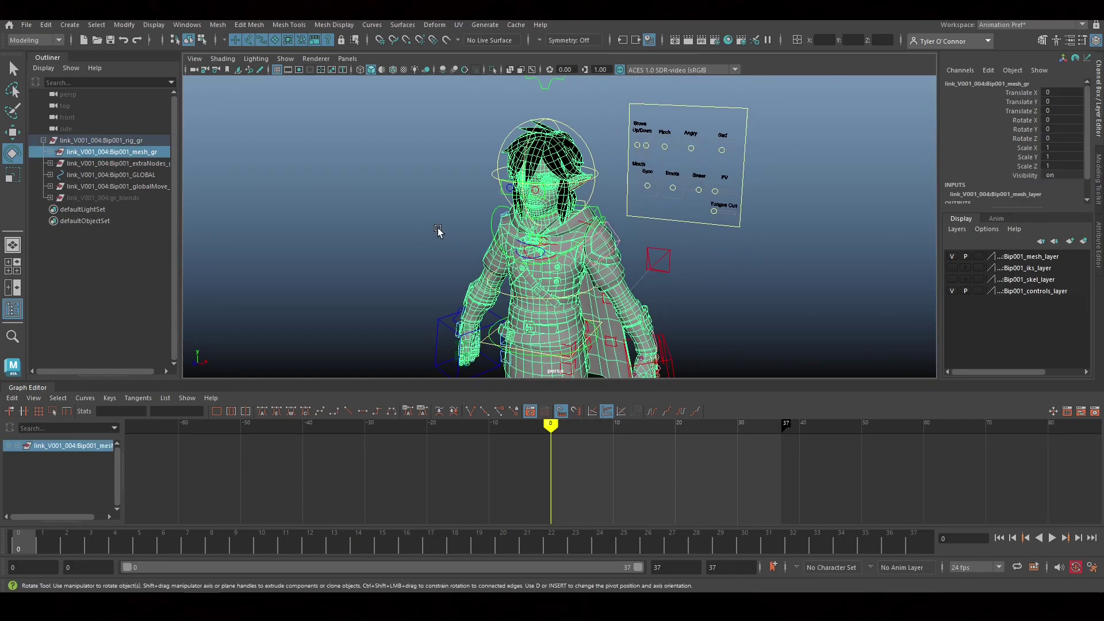
pyautogui.scroll(3, 438, 231)
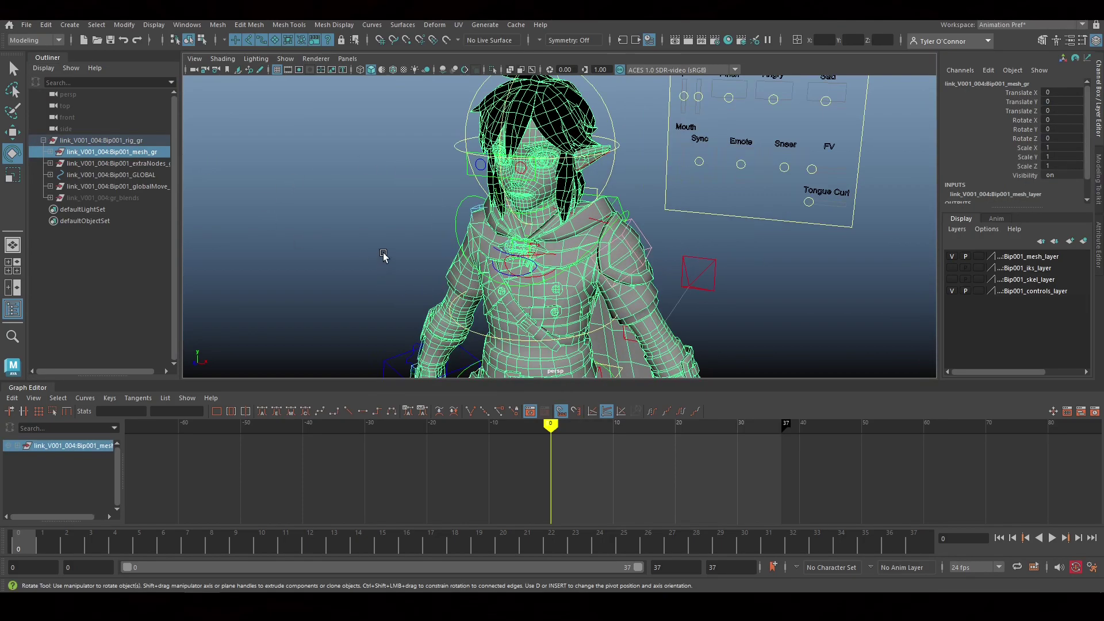
pyautogui.keyDown('alt'); pyautogui.moveTo(383, 256); pyautogui.dragTo(397, 236); pyautogui.keyUp('alt')
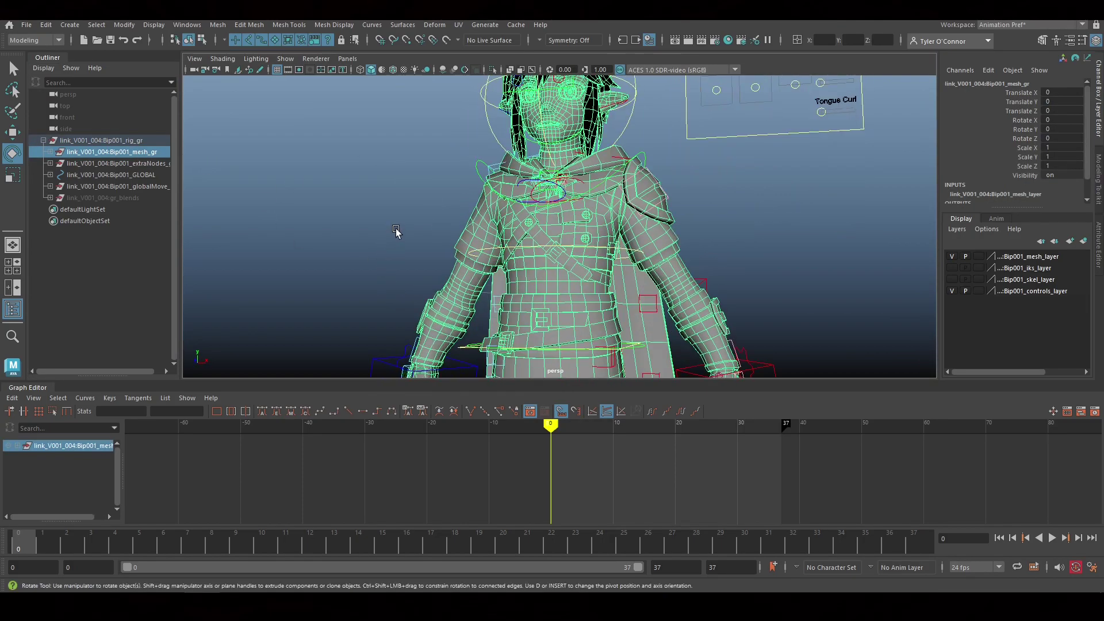
pyautogui.keyDown('alt'); pyautogui.moveTo(682, 213); pyautogui.dragTo(639, 199); pyautogui.keyUp('alt')
pyautogui.scroll(2, 582, 228)
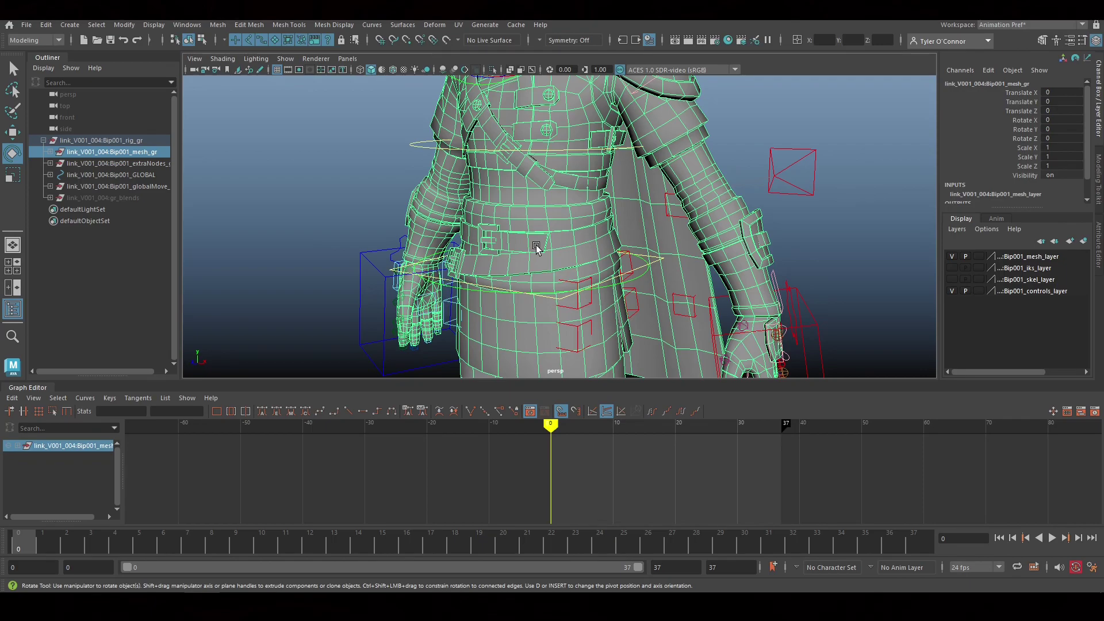
pyautogui.rightClick(529, 228)
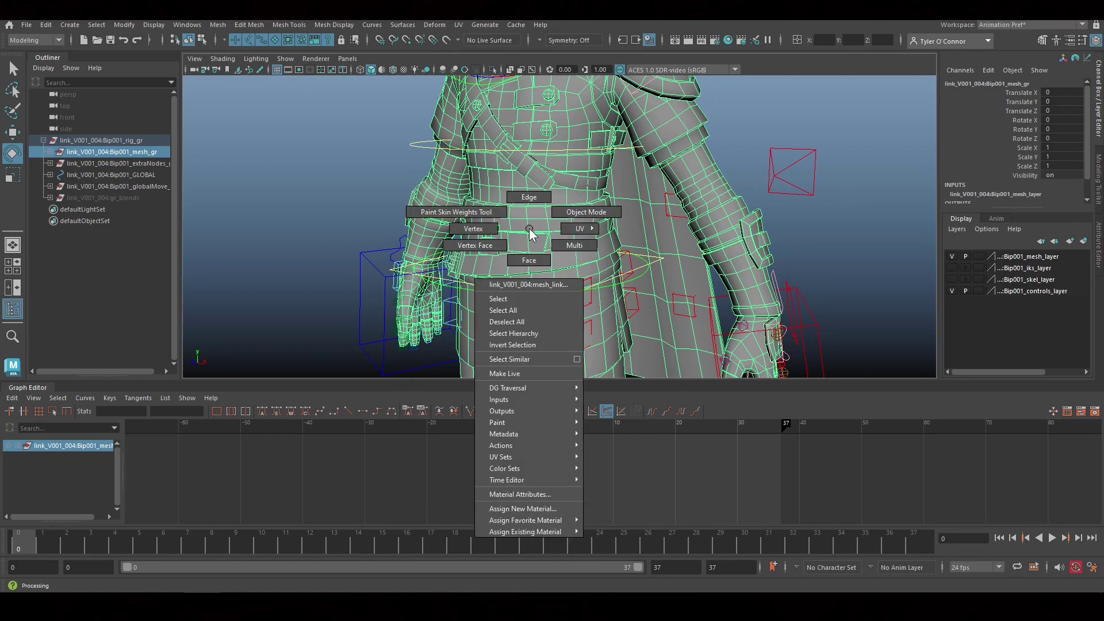
pyautogui.click(529, 260)
pyautogui.scroll(-4, 506, 246)
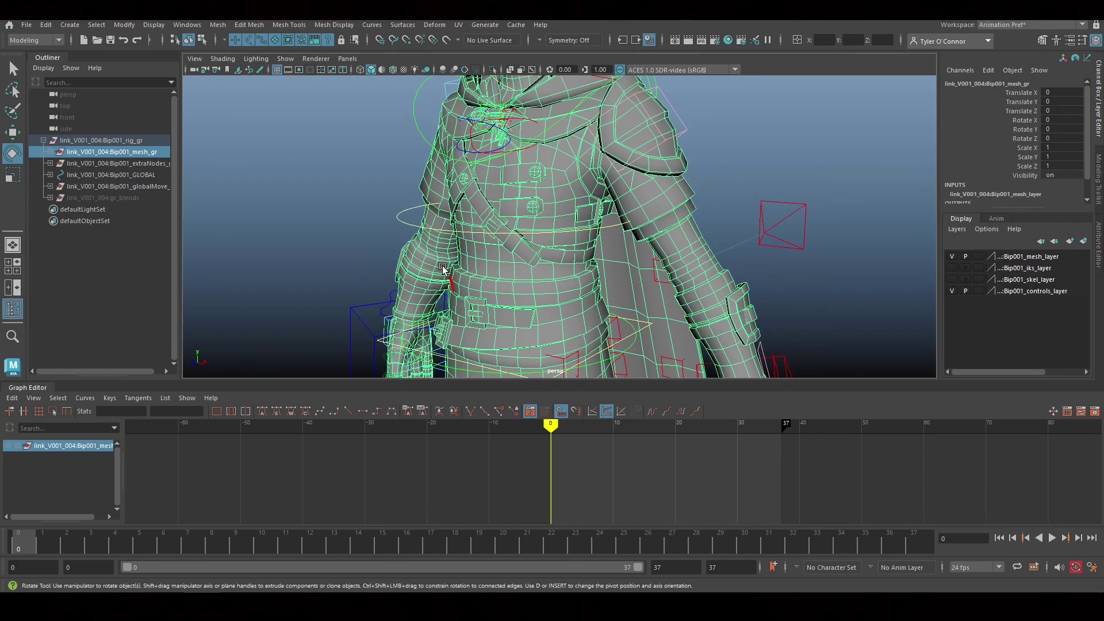
pyautogui.scroll(-10, 424, 247)
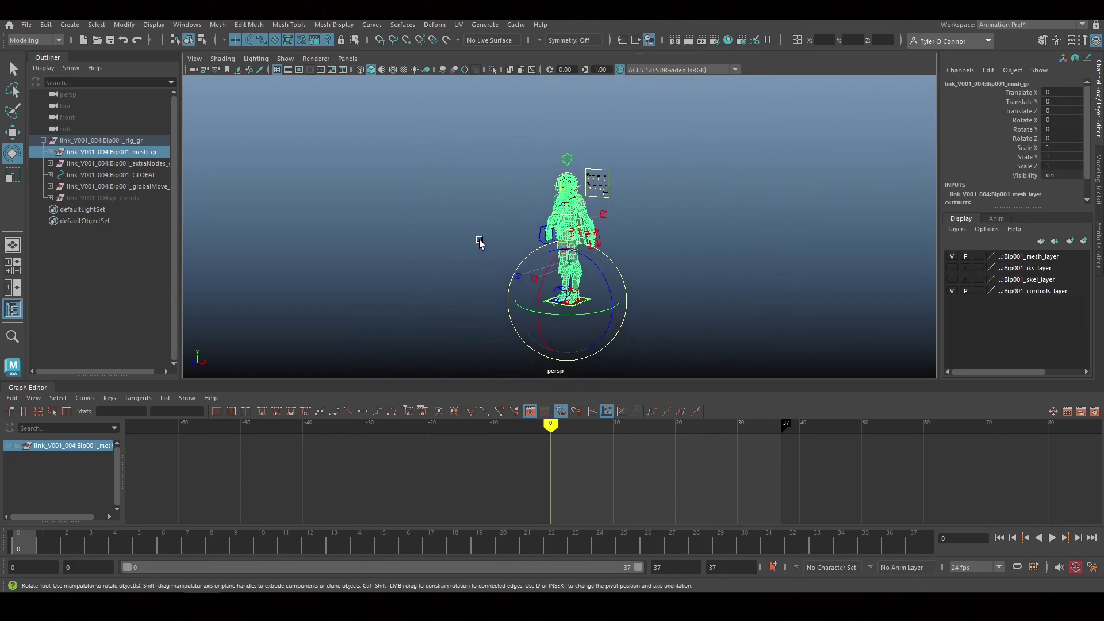
pyautogui.scroll(6, 482, 236)
pyautogui.scroll(-6, 532, 190)
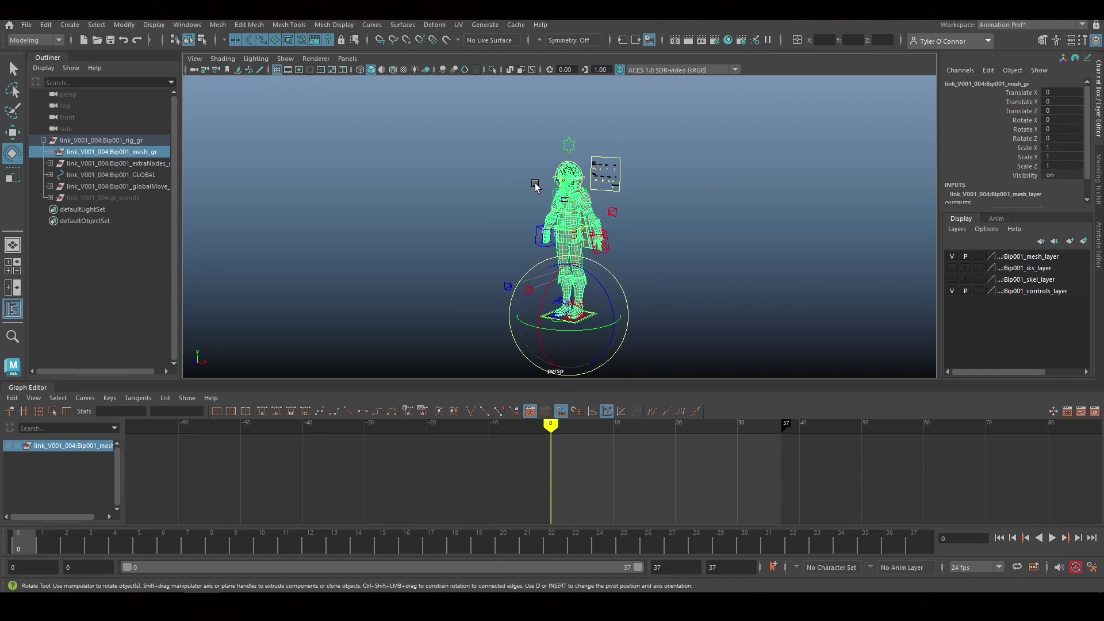
pyautogui.moveTo(469, 129); pyautogui.dragTo(647, 267)
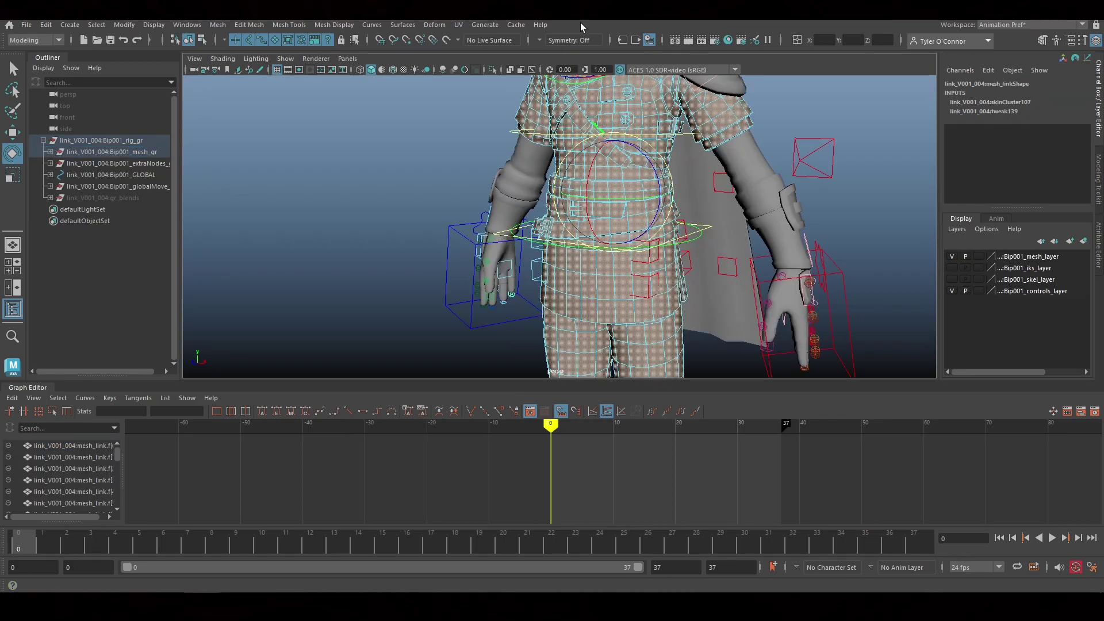
# Open the Hypershade, view the assignment options of the mat_linkEyes material, and close the window.
pyautogui.click(728, 40)
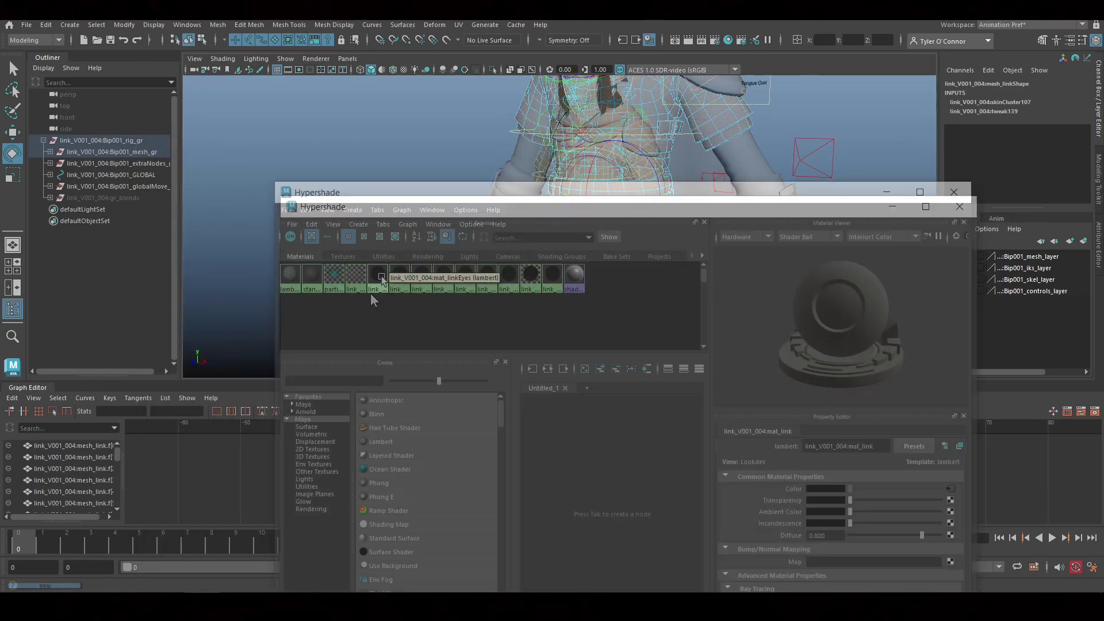
pyautogui.rightClick(381, 280)
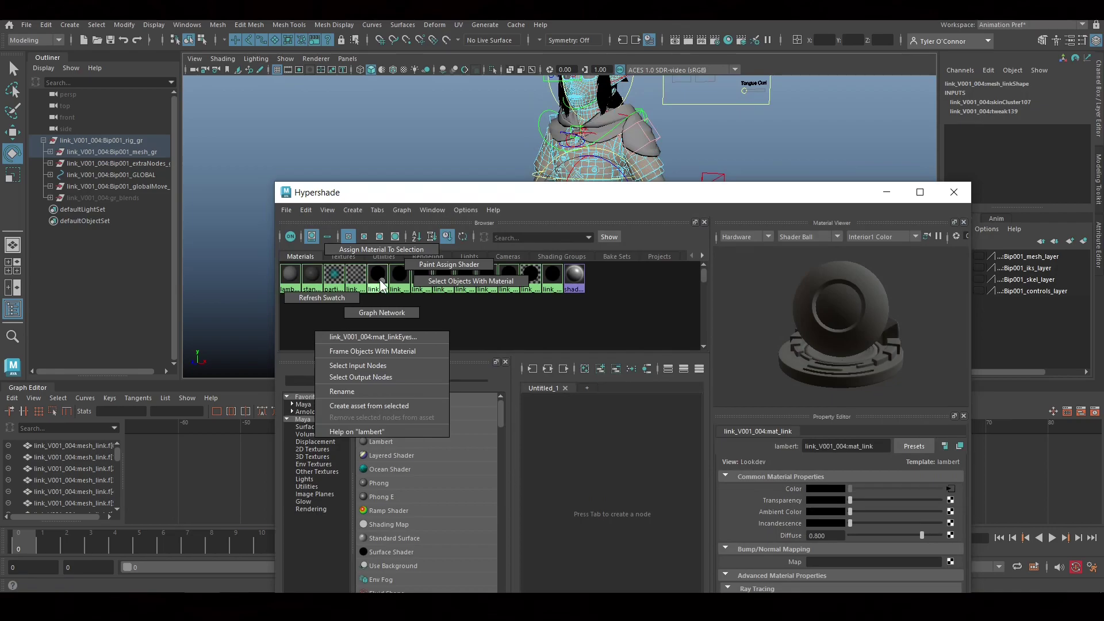
pyautogui.moveTo(370, 266); pyautogui.dragTo(379, 278, button='right')
pyautogui.click(952, 193)
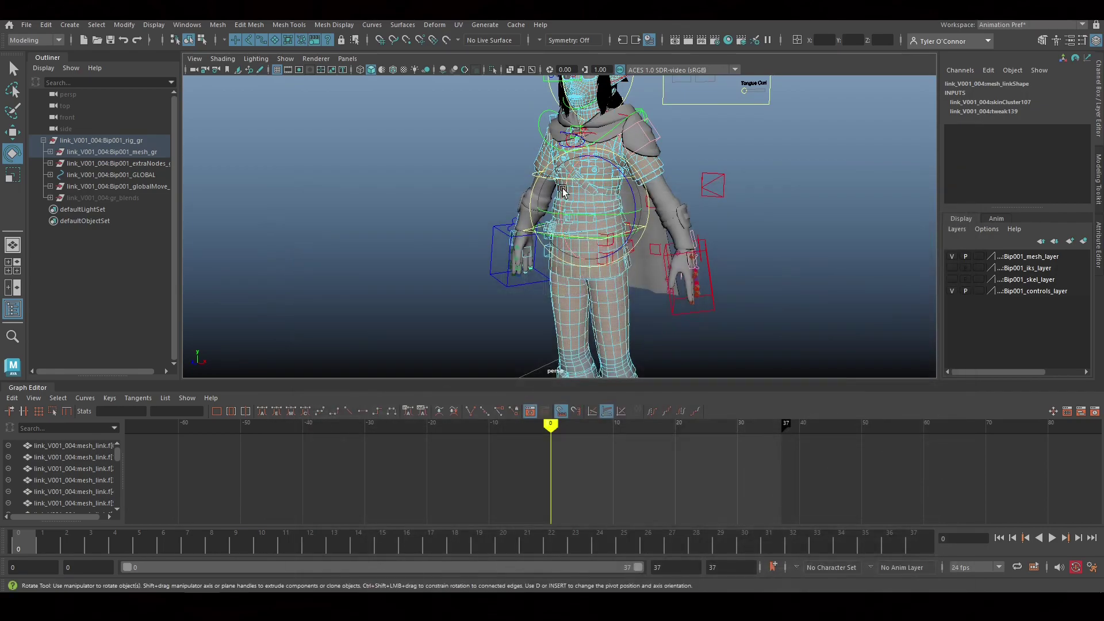
# Deselect the body mesh faces and look over the whole character.
pyautogui.moveTo(562, 190); pyautogui.dragTo(608, 173, button='right')
pyautogui.click(359, 183)
pyautogui.keyDown('alt'); pyautogui.moveTo(513, 140); pyautogui.dragTo(476, 195, button='middle'); pyautogui.keyUp('alt')
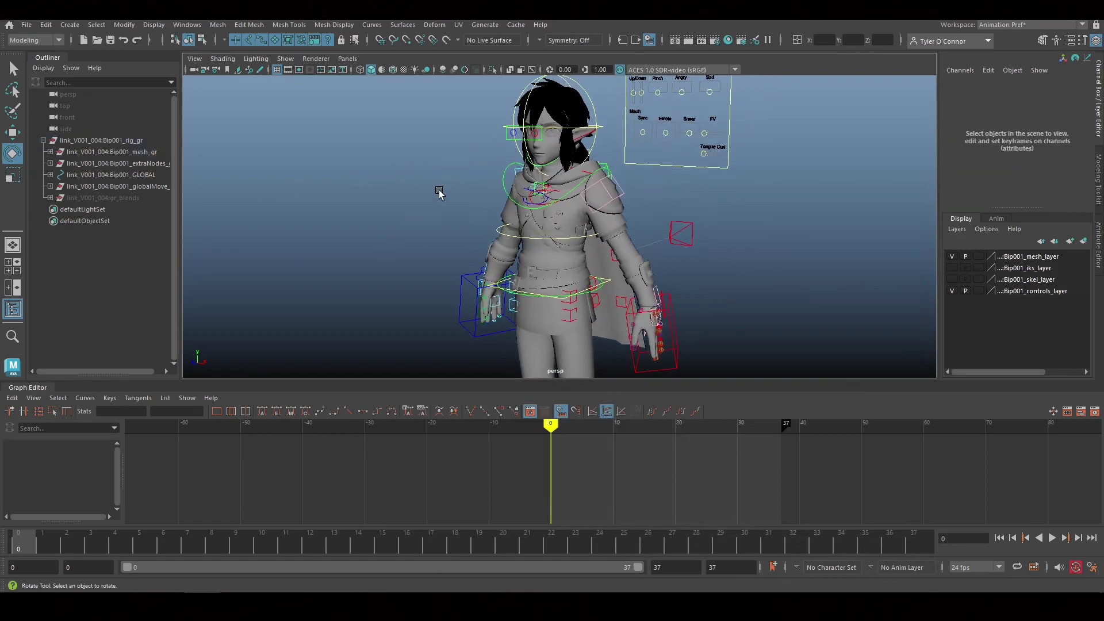
pyautogui.scroll(-4, 563, 281)
pyautogui.keyDown('alt'); pyautogui.moveTo(609, 231); pyautogui.dragTo(615, 102, button='right'); pyautogui.keyUp('alt')
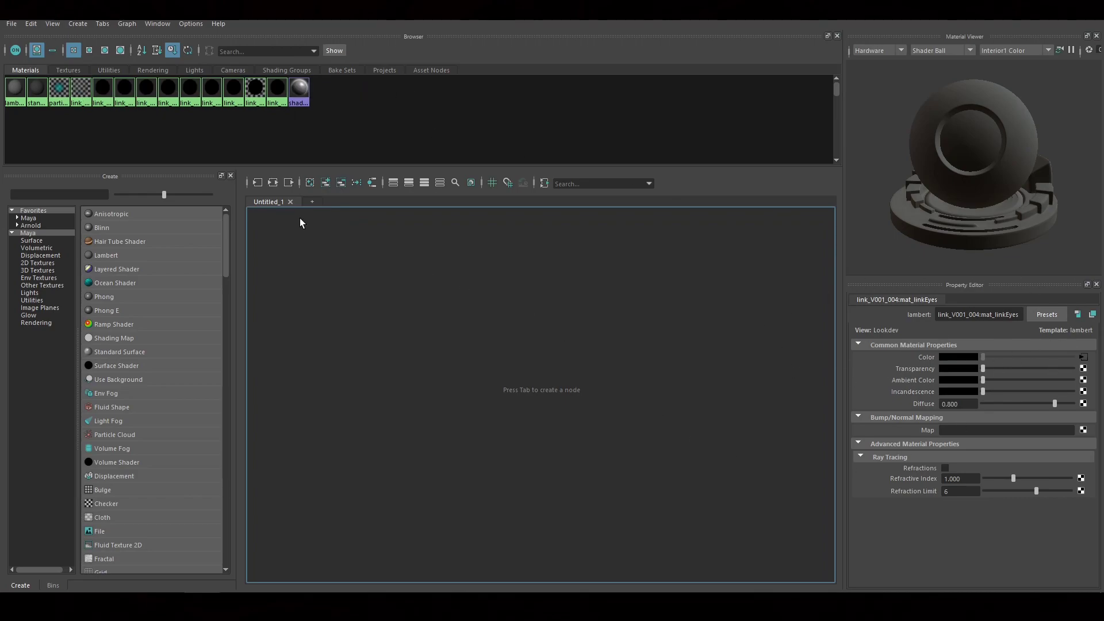
# Graph the input and output connections of the mat_linkEyes material in the Hypershade.
pyautogui.click(101, 88)
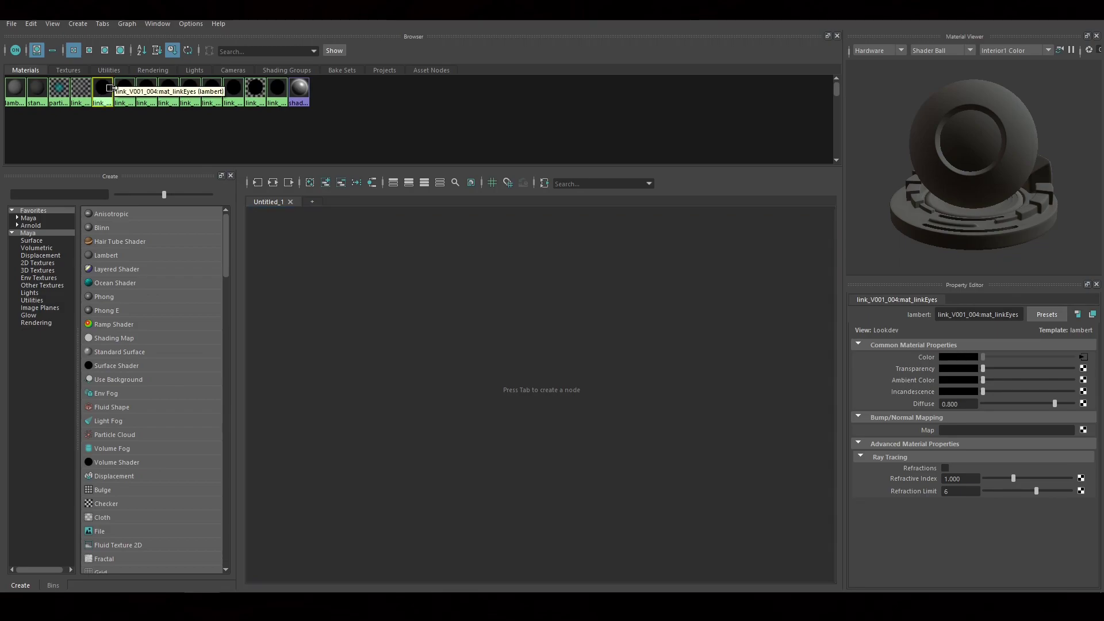
pyautogui.click(272, 183)
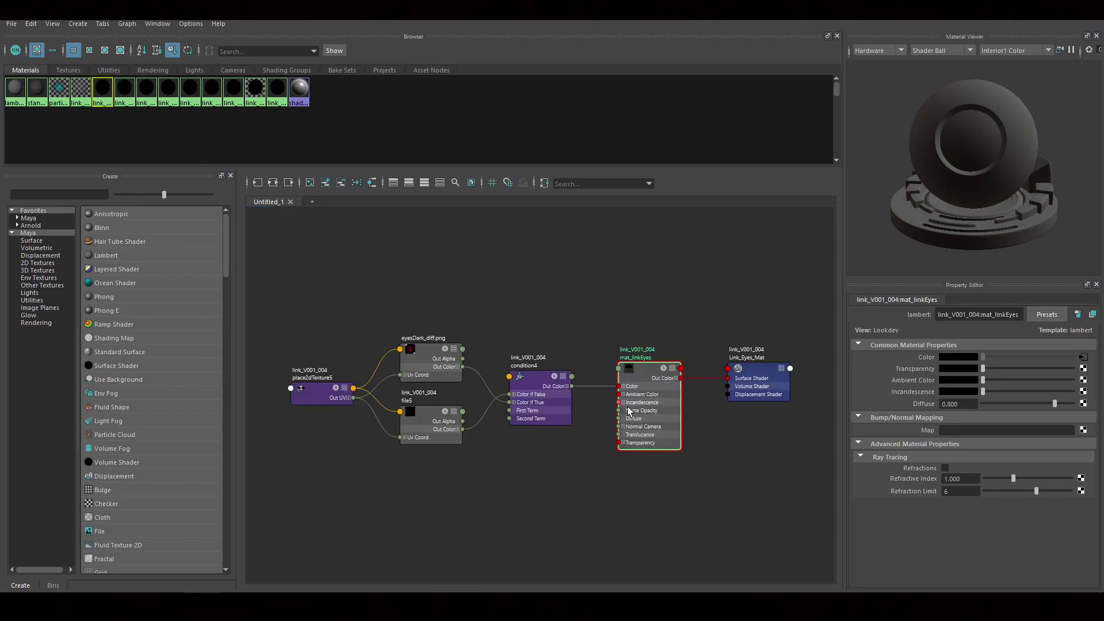
# Open the name of the shading group connected to mat_linkEyes for editing and close it without changes.
pyautogui.keyDown('alt'); pyautogui.moveTo(609, 301); pyautogui.dragTo(373, 339, button='middle'); pyautogui.keyUp('alt')
pyautogui.scroll(5, 481, 316)
pyautogui.keyDown('alt'); pyautogui.moveTo(584, 400); pyautogui.dragTo(573, 336, button='middle'); pyautogui.keyUp('alt')
pyautogui.scroll(-3, 554, 322)
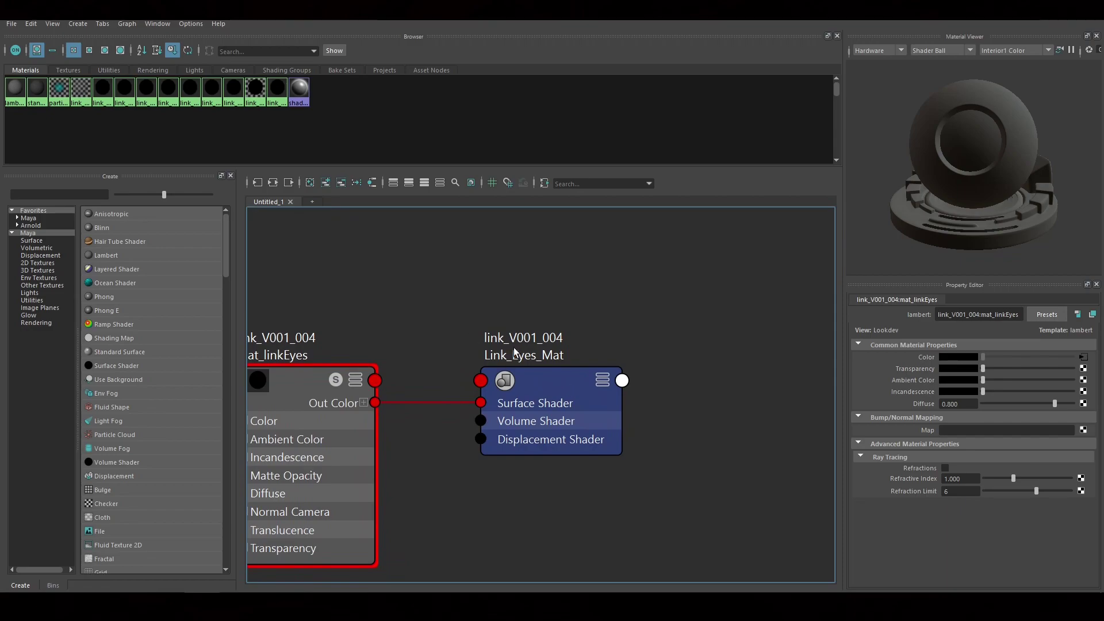
pyautogui.doubleClick(534, 344)
pyautogui.click(559, 350)
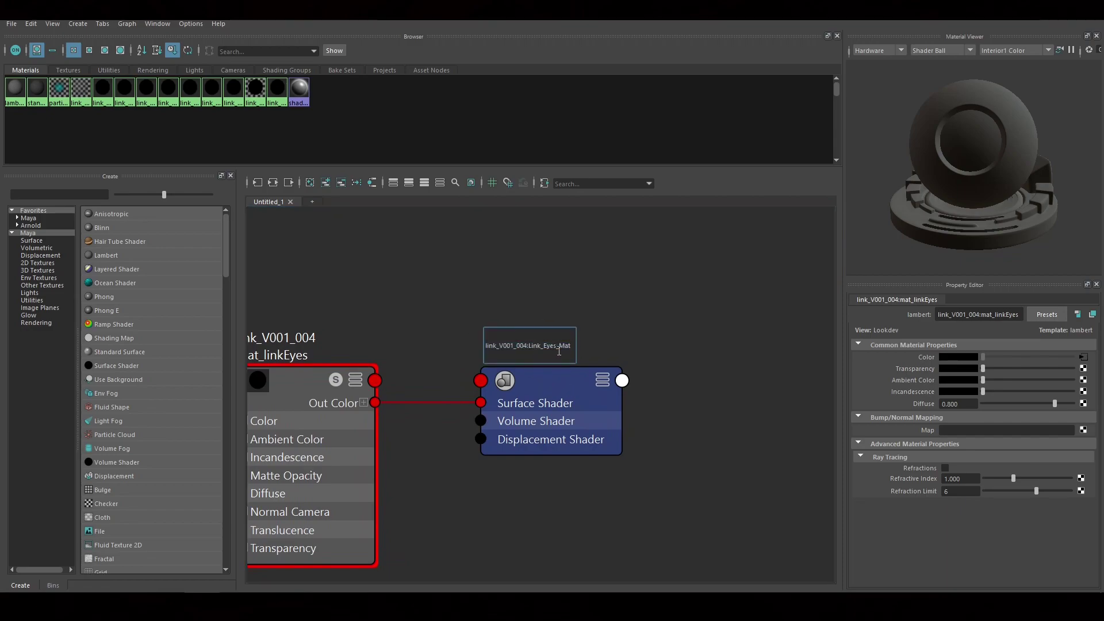
pyautogui.moveTo(571, 350); pyautogui.dragTo(482, 333)
pyautogui.click(565, 344)
pyautogui.moveTo(573, 344); pyautogui.dragTo(481, 344)
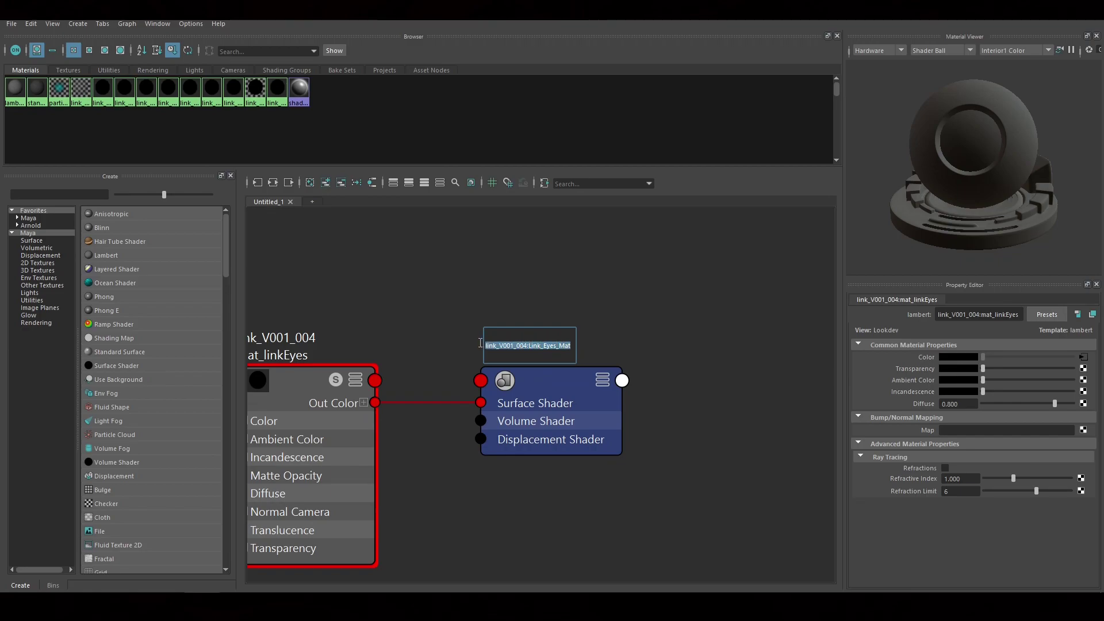
pyautogui.click(464, 338)
pyautogui.doubleClick(517, 355)
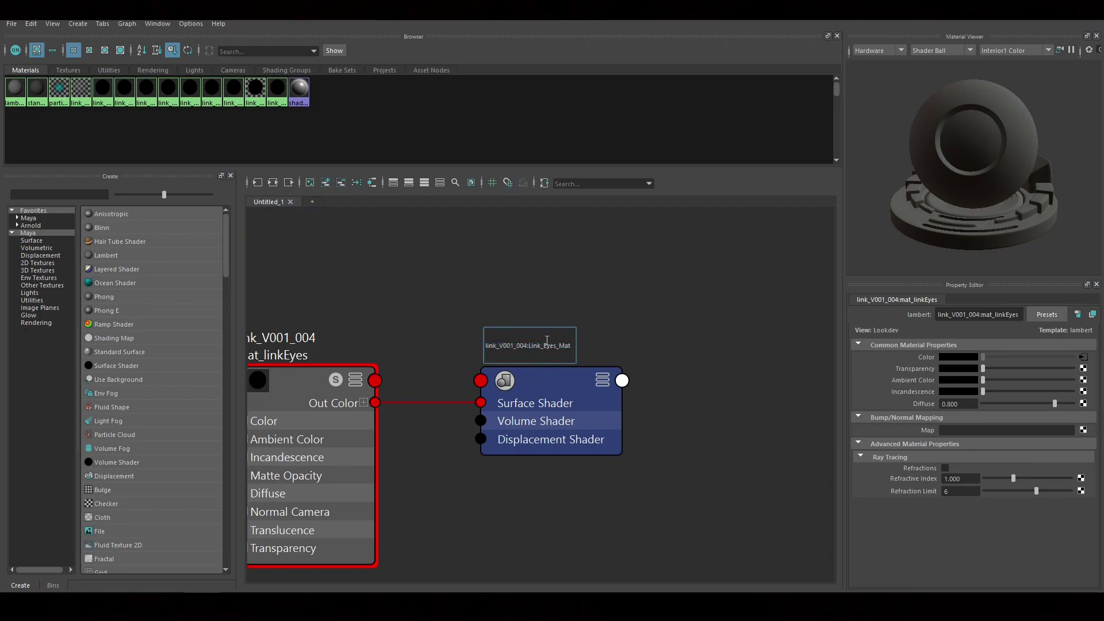
pyautogui.tripleClick(557, 343)
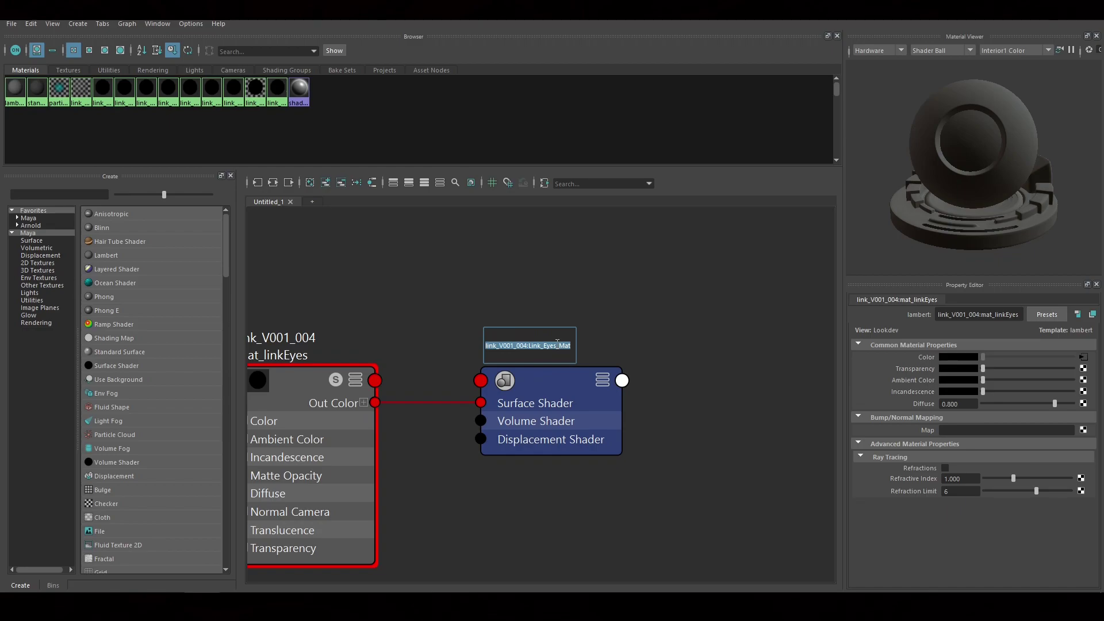
pyautogui.click(540, 302)
# Examine the Link_Eyes_Mat shading group node and its attributes, and select the mat_link material.
pyautogui.scroll(-2, 551, 335)
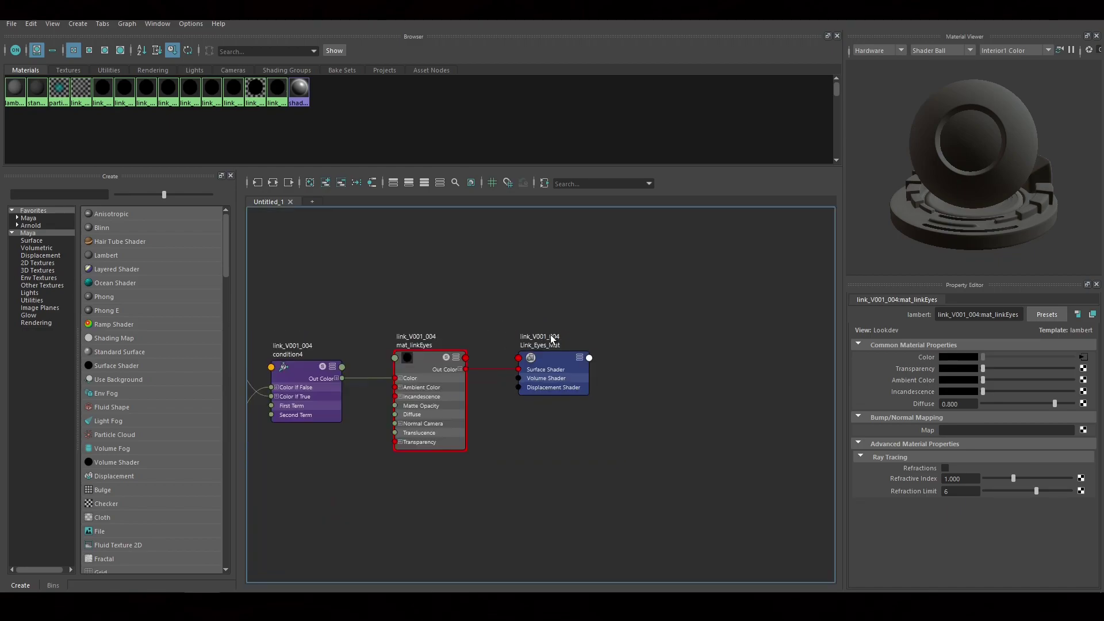
pyautogui.scroll(4, 528, 335)
pyautogui.scroll(-1, 554, 375)
pyautogui.keyDown('alt'); pyautogui.moveTo(430, 311); pyautogui.dragTo(367, 285, button='middle'); pyautogui.keyUp('alt')
pyautogui.moveTo(375, 299)
pyautogui.mouseDown()
pyautogui.moveTo(753, 569)
pyautogui.moveTo(564, 425)
pyautogui.mouseUp()
pyautogui.click(631, 340)
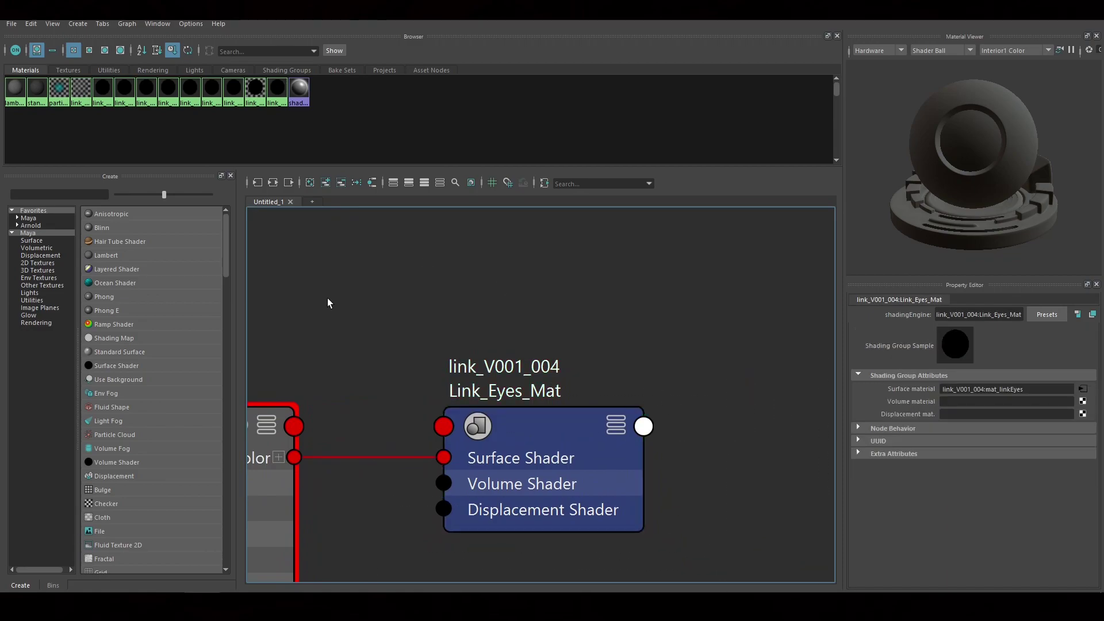
pyautogui.moveTo(384, 291); pyautogui.dragTo(745, 540)
pyautogui.moveTo(437, 329); pyautogui.dragTo(496, 377)
pyautogui.click(117, 93)
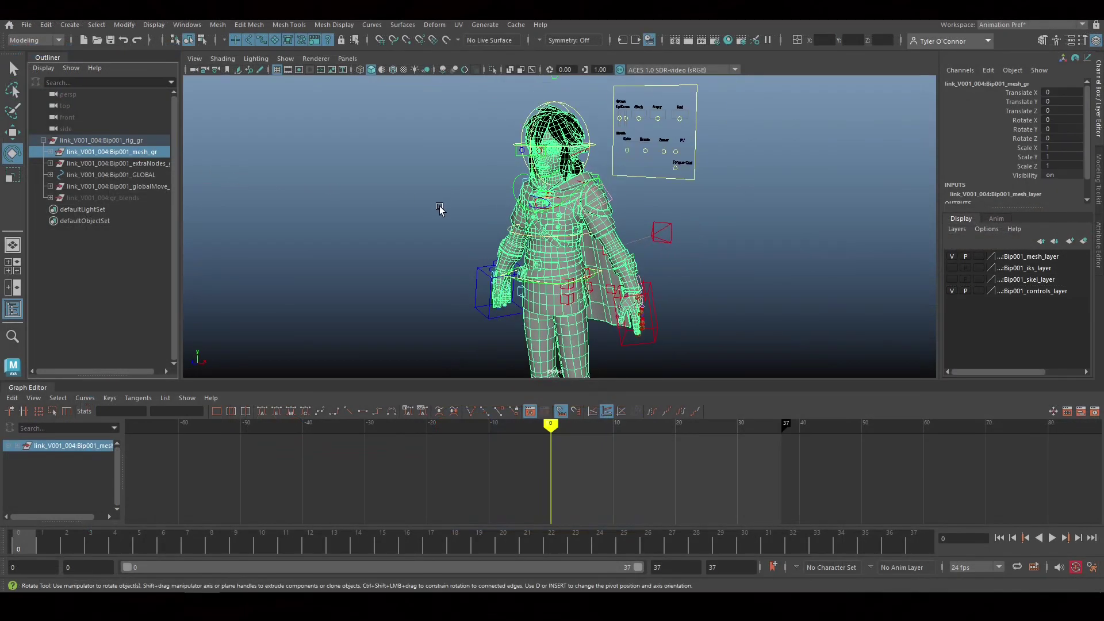
# Combine all meshes in the Bip001_mesh_gr group into one object and place it above the rig group in the Outliner.
pyautogui.keyDown('shift'); pyautogui.rightClick(440, 206); pyautogui.keyUp('shift')
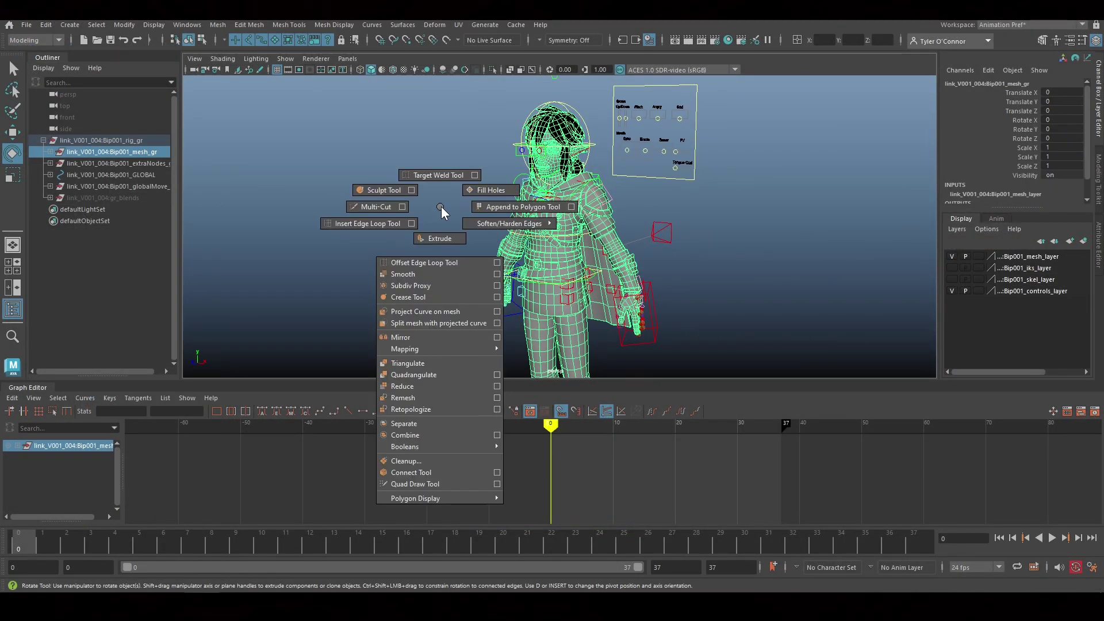
pyautogui.click(419, 435)
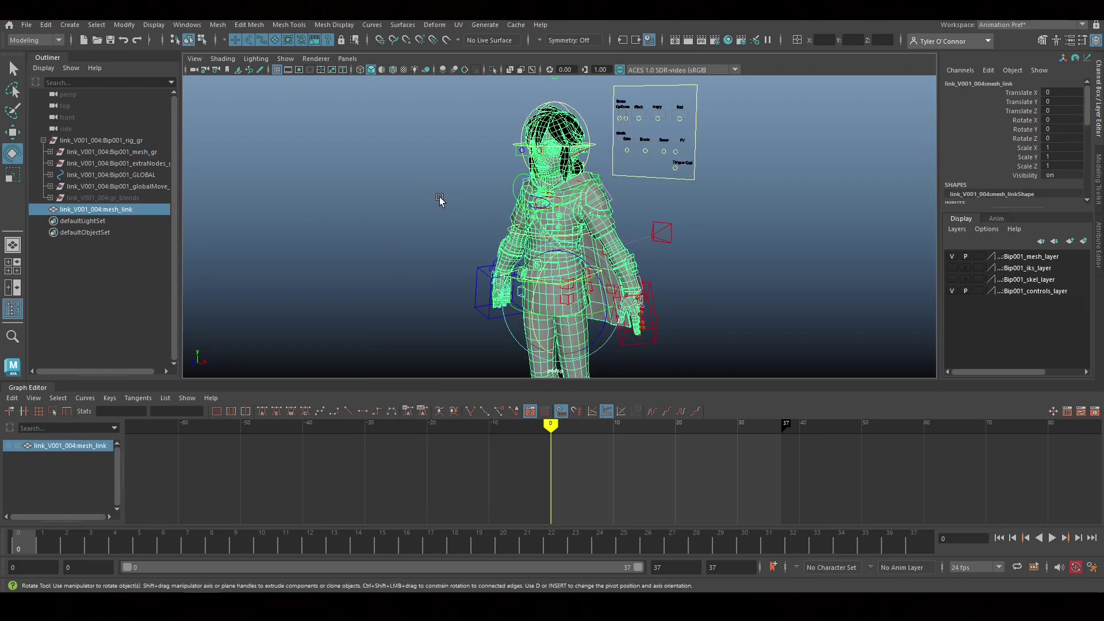
pyautogui.keyDown('alt'); pyautogui.moveTo(417, 226); pyautogui.dragTo(442, 179, button='middle'); pyautogui.keyUp('alt')
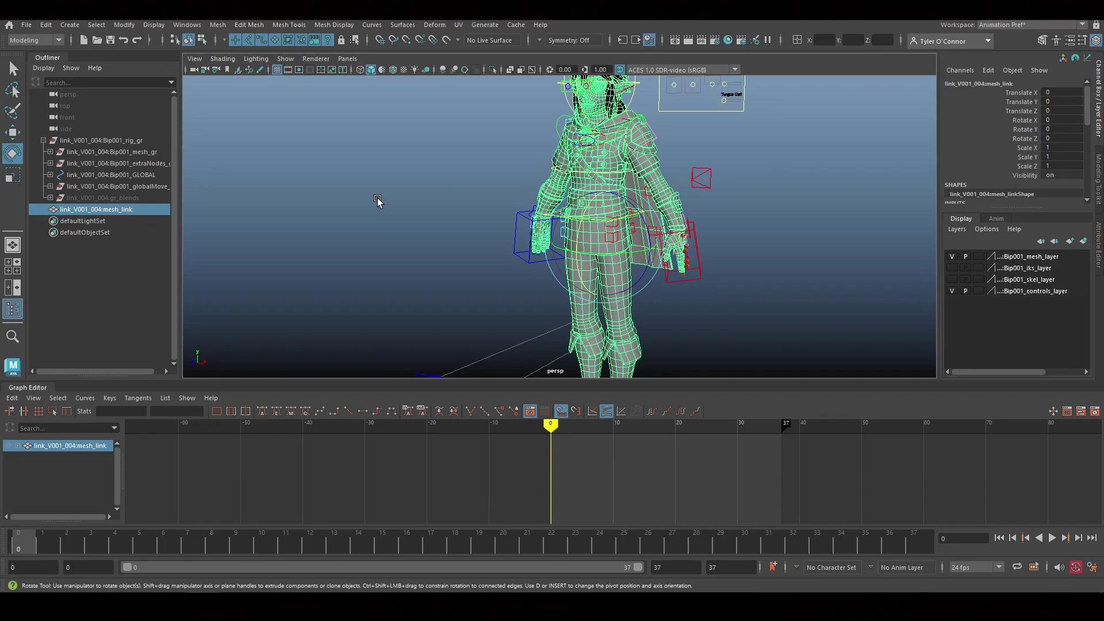
pyautogui.moveTo(131, 212); pyautogui.dragTo(92, 136)
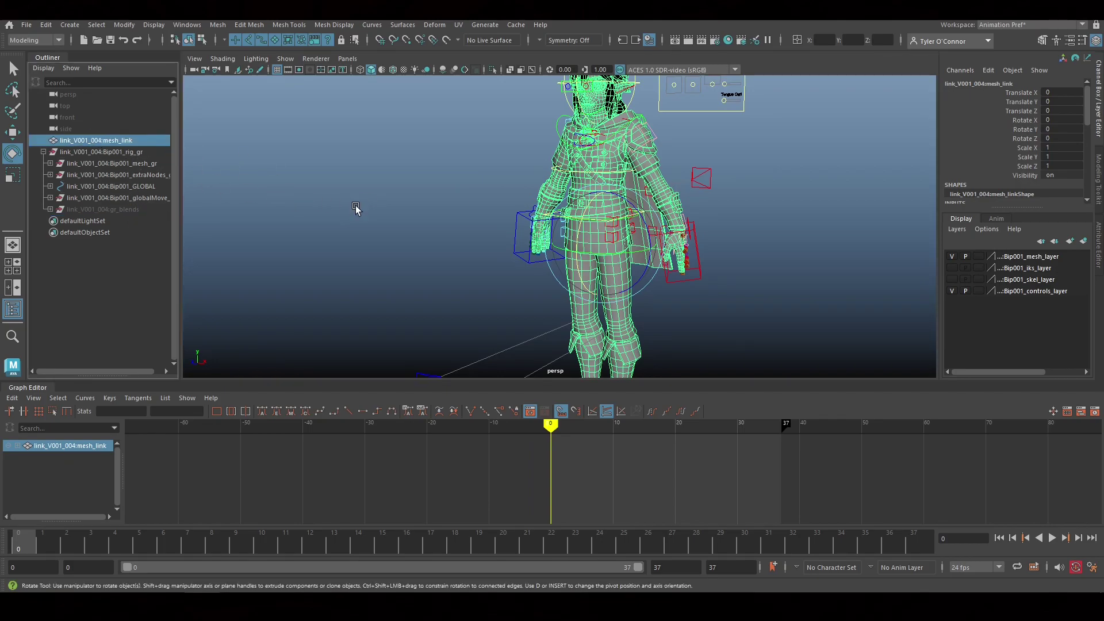
# Run Bake Simulation on the combined mesh_link object and select that mesh again.
pyautogui.click(26, 40)
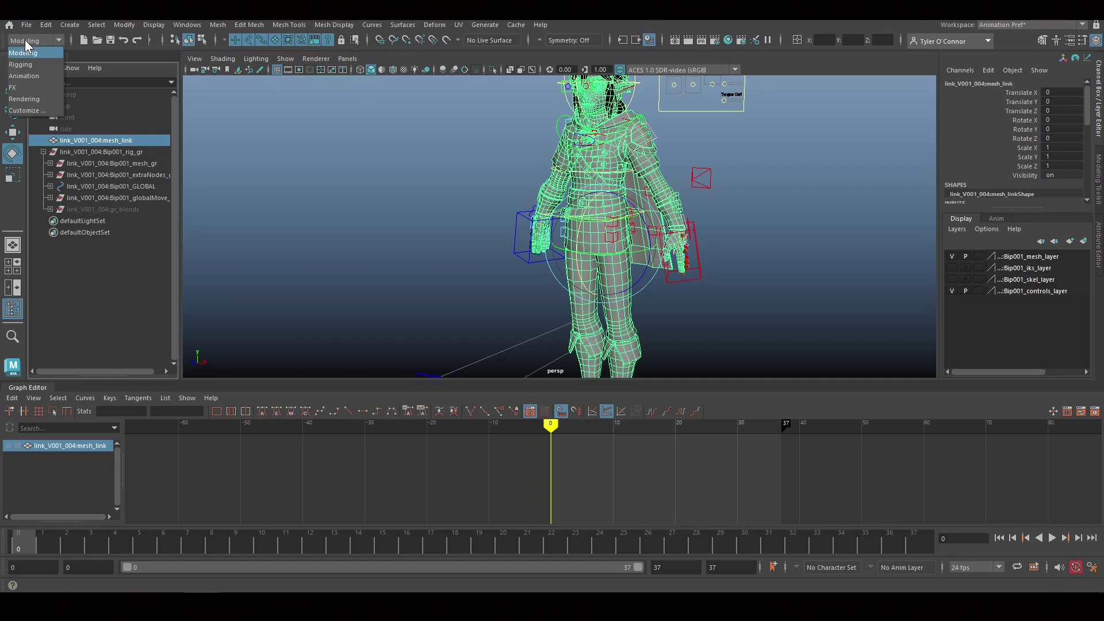
pyautogui.click(29, 77)
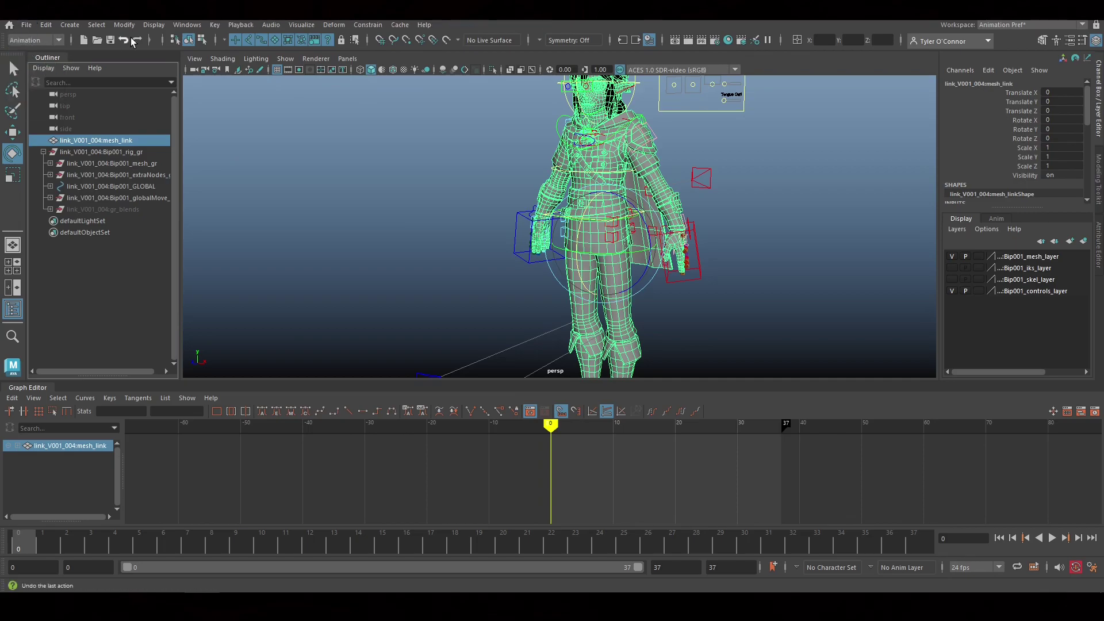
pyautogui.click(211, 26)
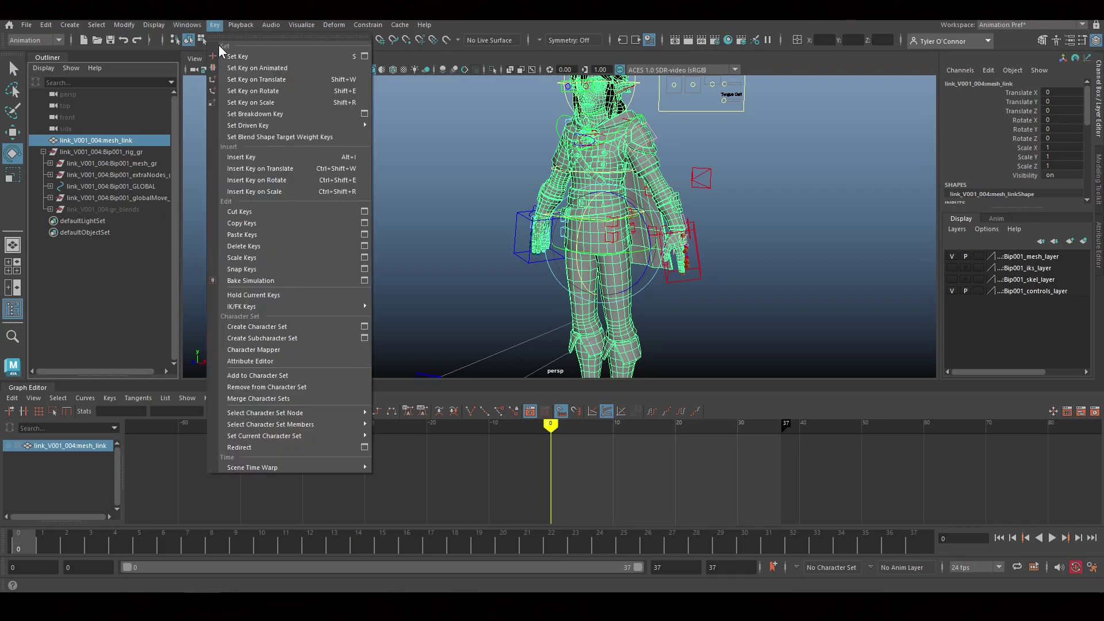
pyautogui.click(251, 277)
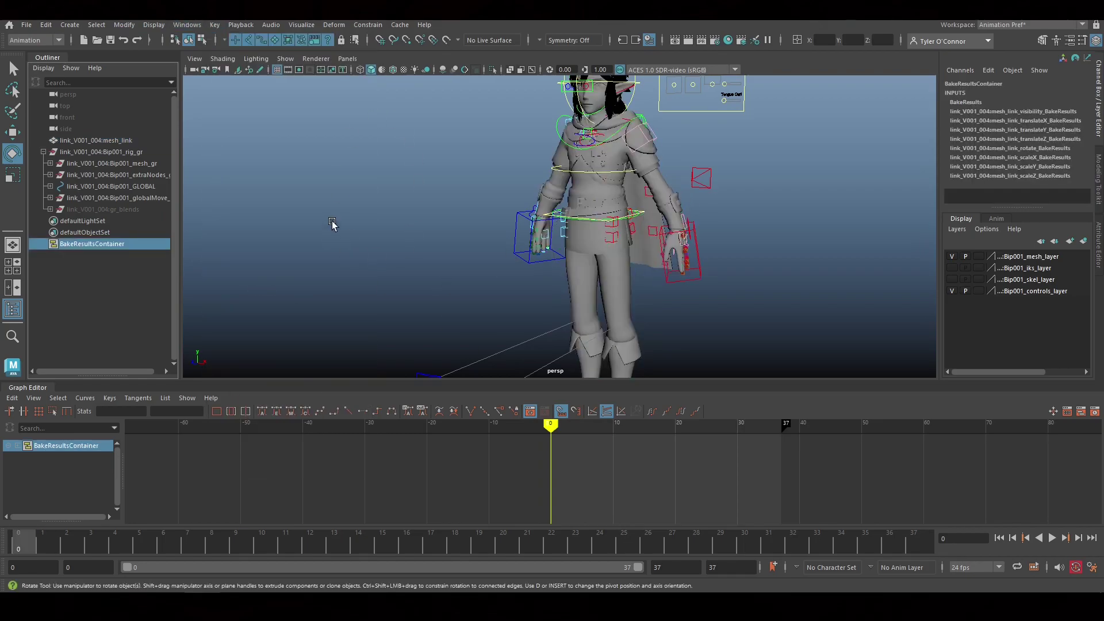
pyautogui.scroll(3, 528, 201)
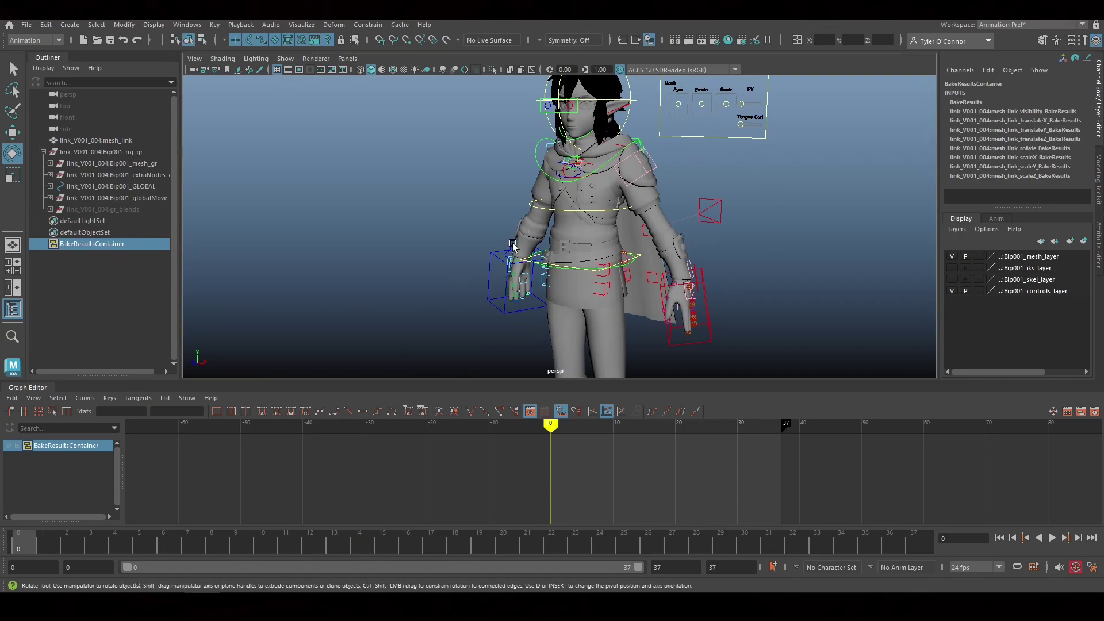
pyautogui.click(121, 139)
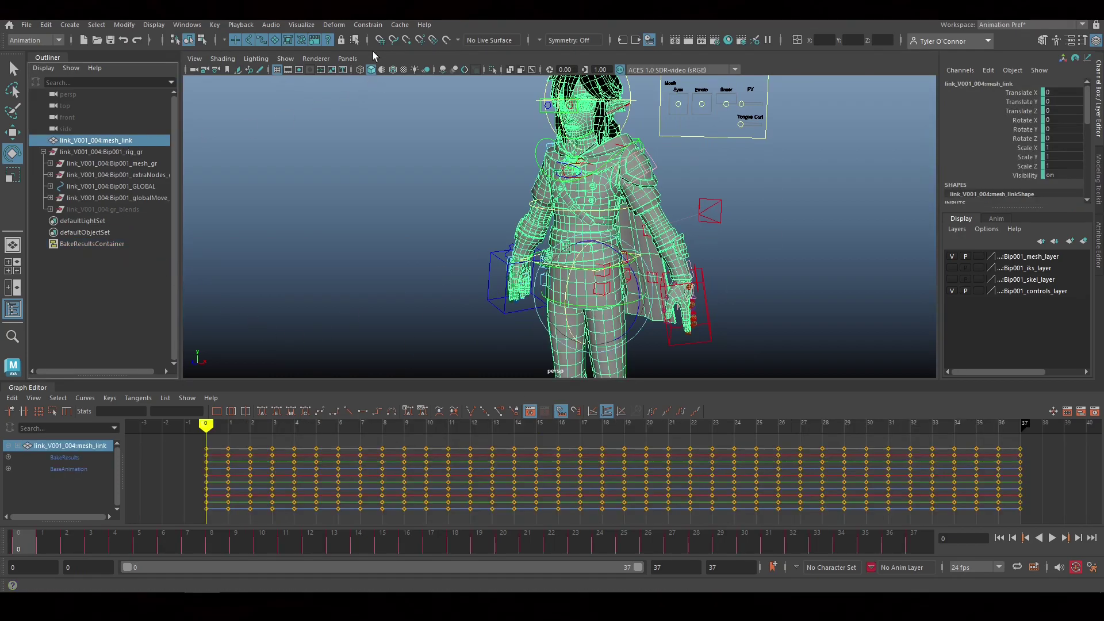
# Check whether the Alembic plug-ins are loaded by filtering the Plug-in Manager for abc, and close it.
pyautogui.click(398, 26)
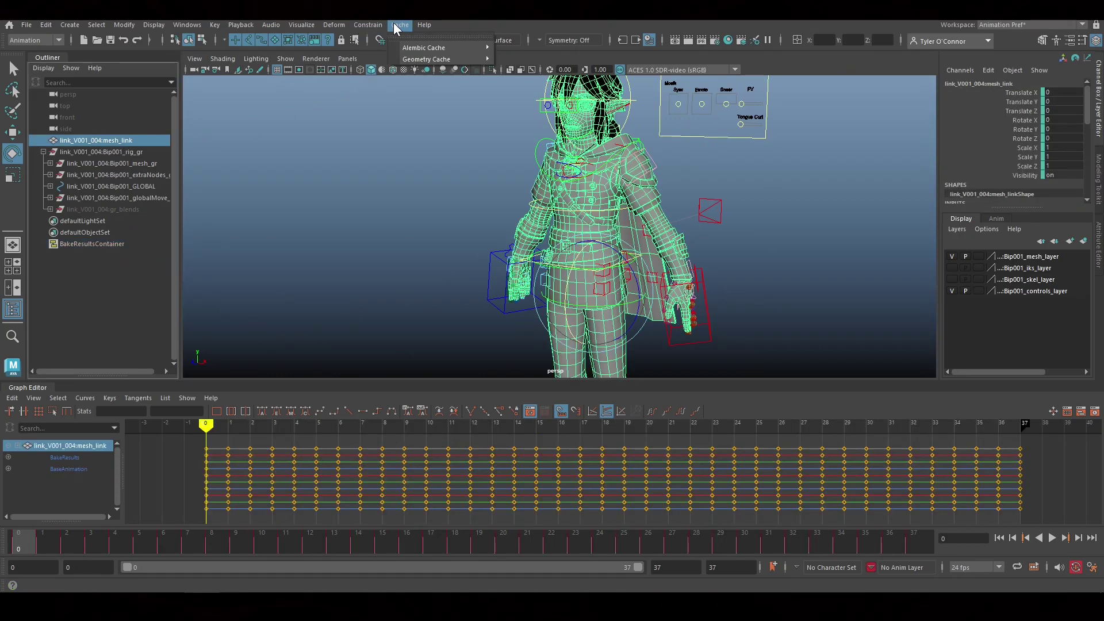
pyautogui.moveTo(407, 50)
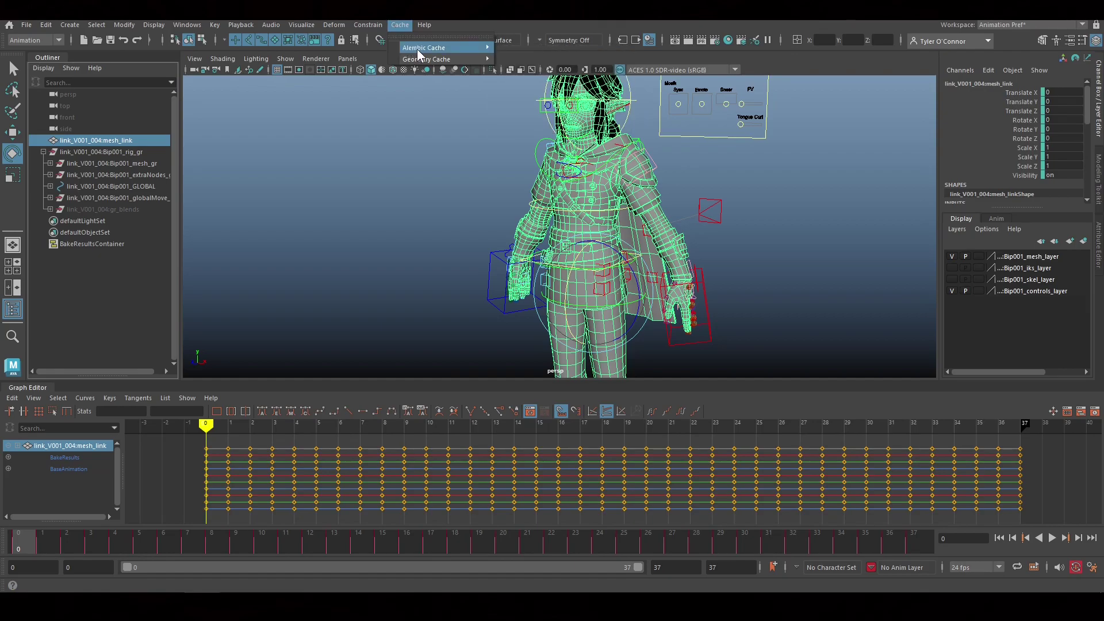
pyautogui.click(402, 25)
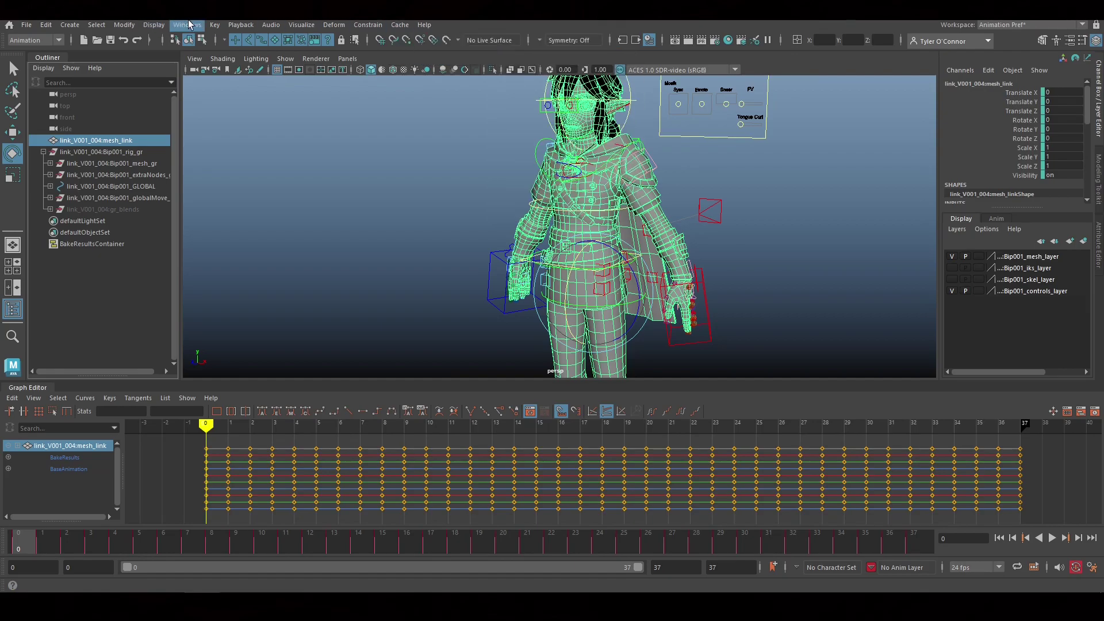
pyautogui.click(187, 25)
pyautogui.moveTo(240, 151)
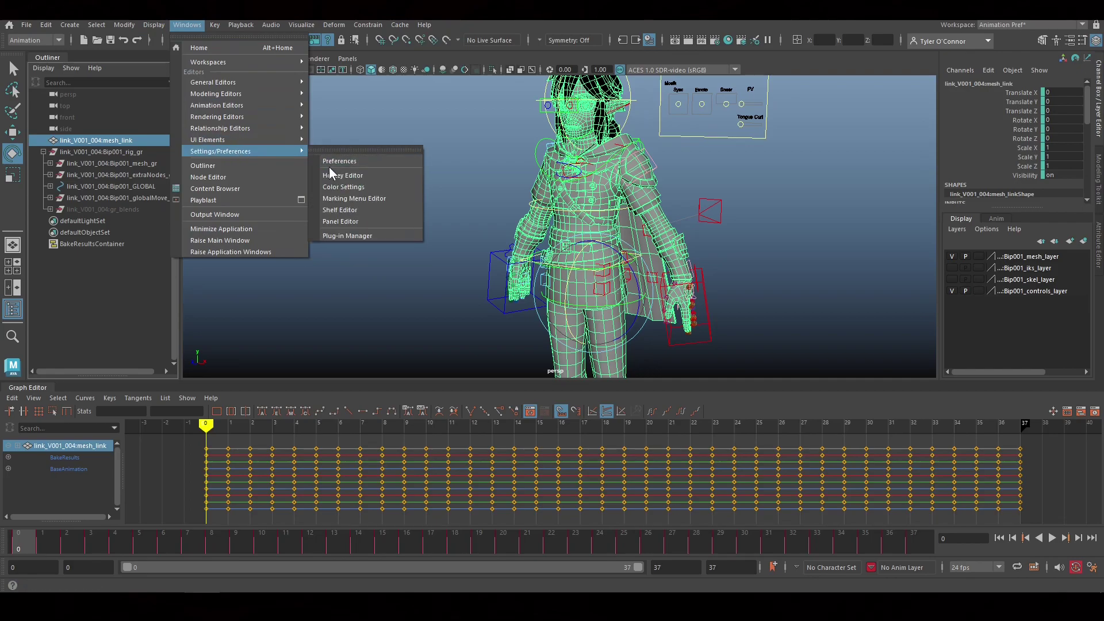
pyautogui.click(336, 235)
pyautogui.click(471, 244)
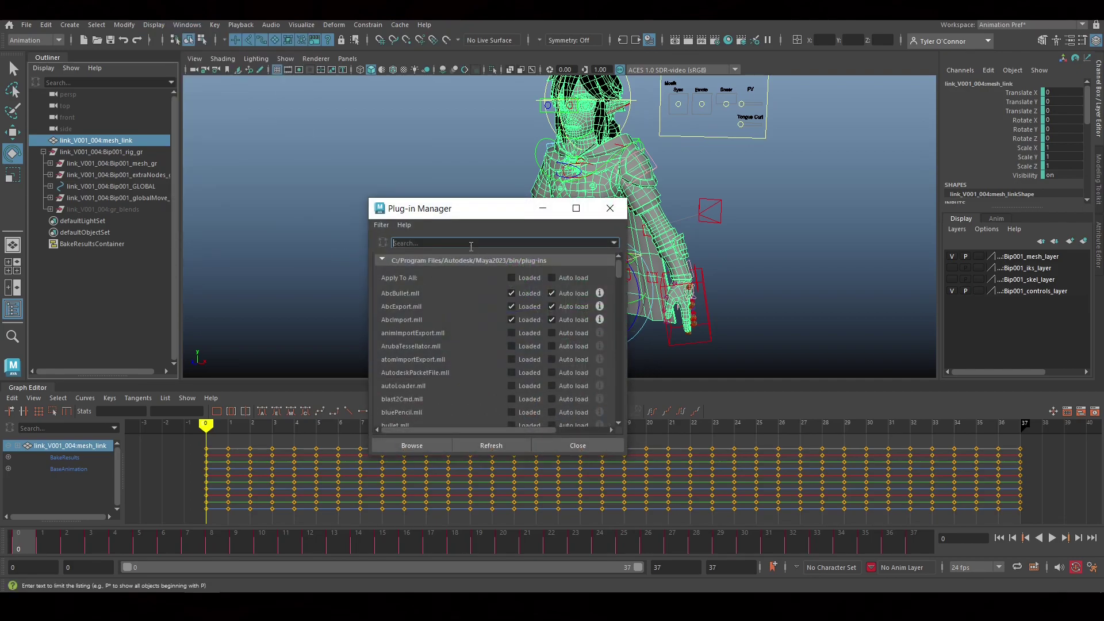
pyautogui.press('Return')
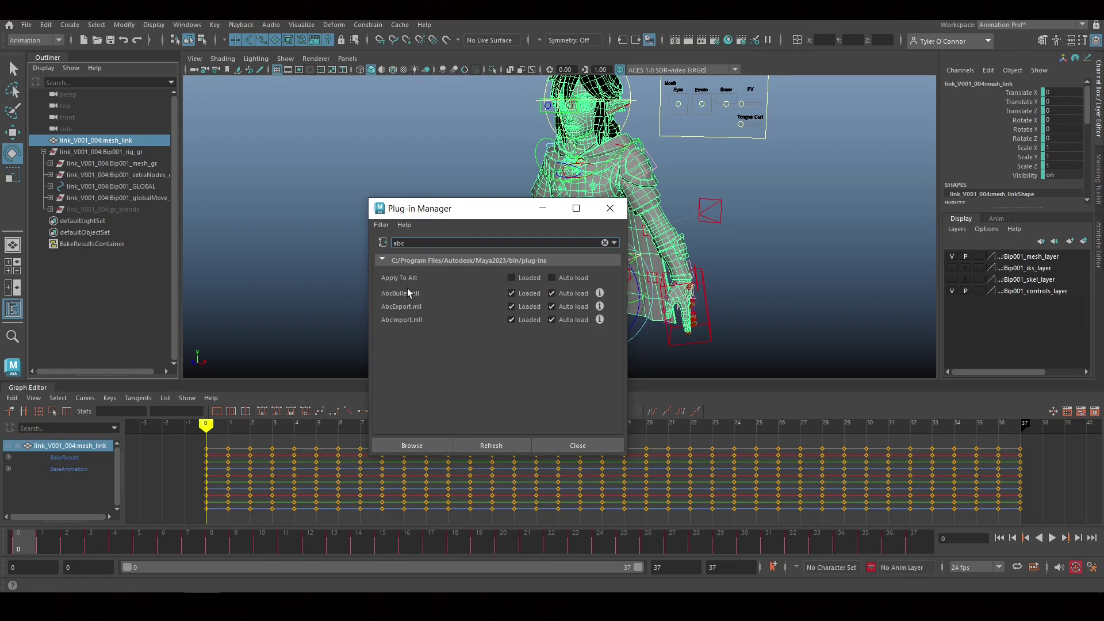
pyautogui.click(610, 208)
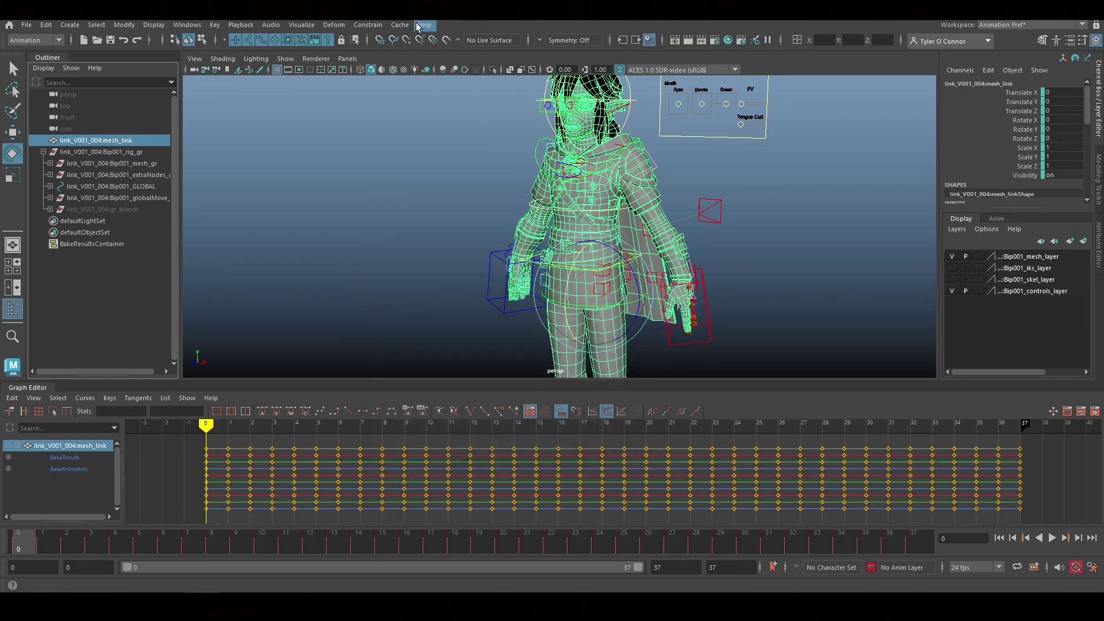
# Export the selected mesh as an Alembic file named Test, using the Time Slider range with UV Write, Write Color Sets and Write Face Sets enabled.
pyautogui.click(400, 25)
pyautogui.moveTo(418, 51)
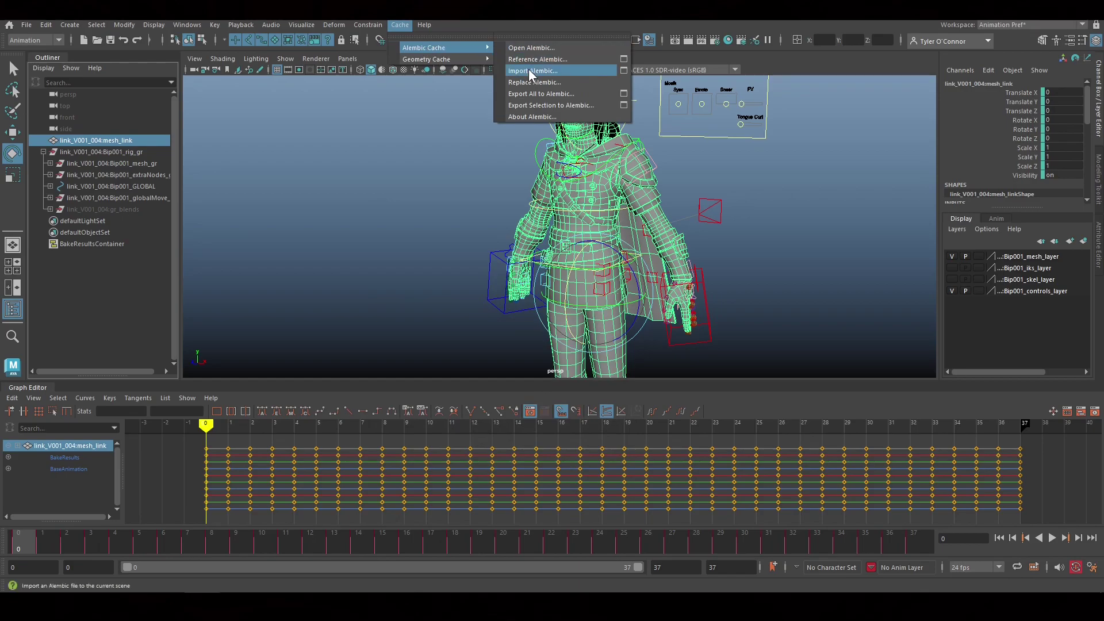
pyautogui.click(558, 106)
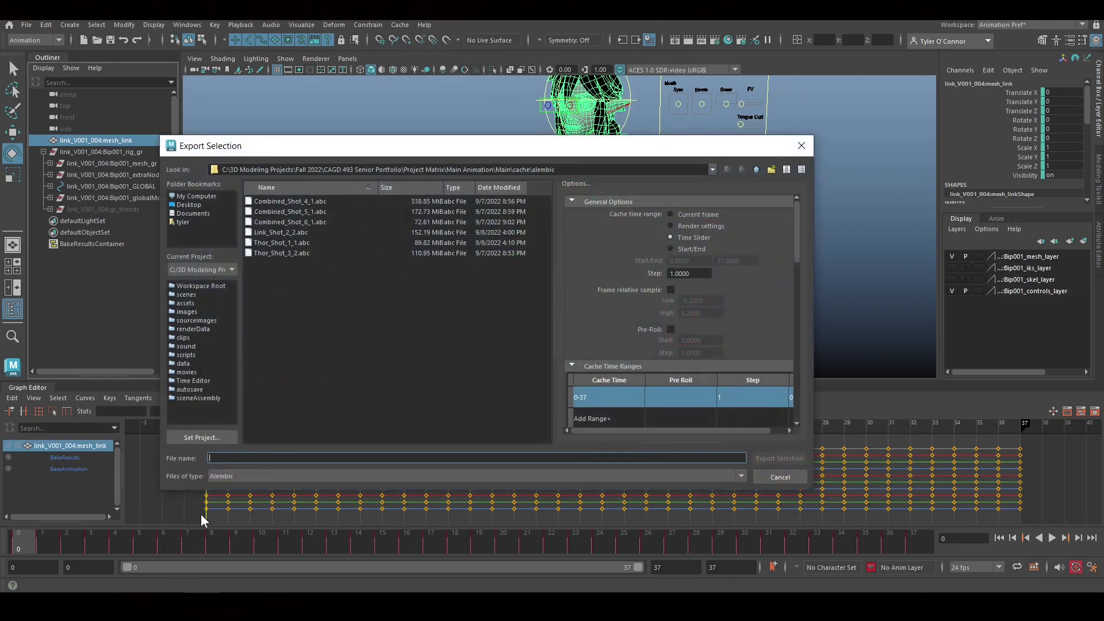
pyautogui.write('Test')
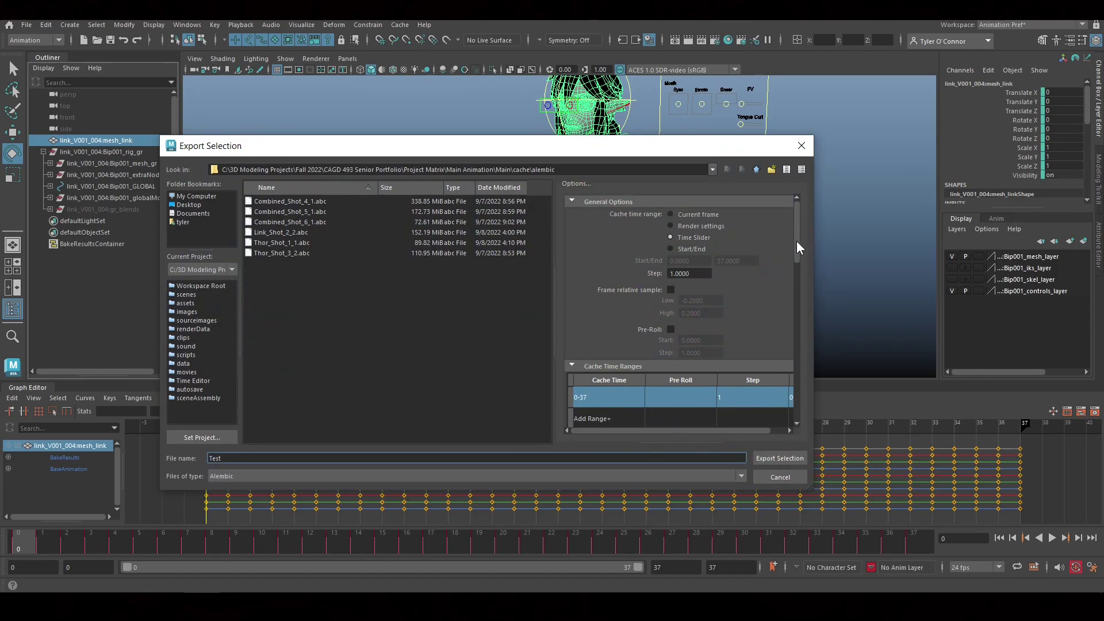
pyautogui.moveTo(797, 241); pyautogui.dragTo(787, 238)
pyautogui.scroll(-4, 786, 241)
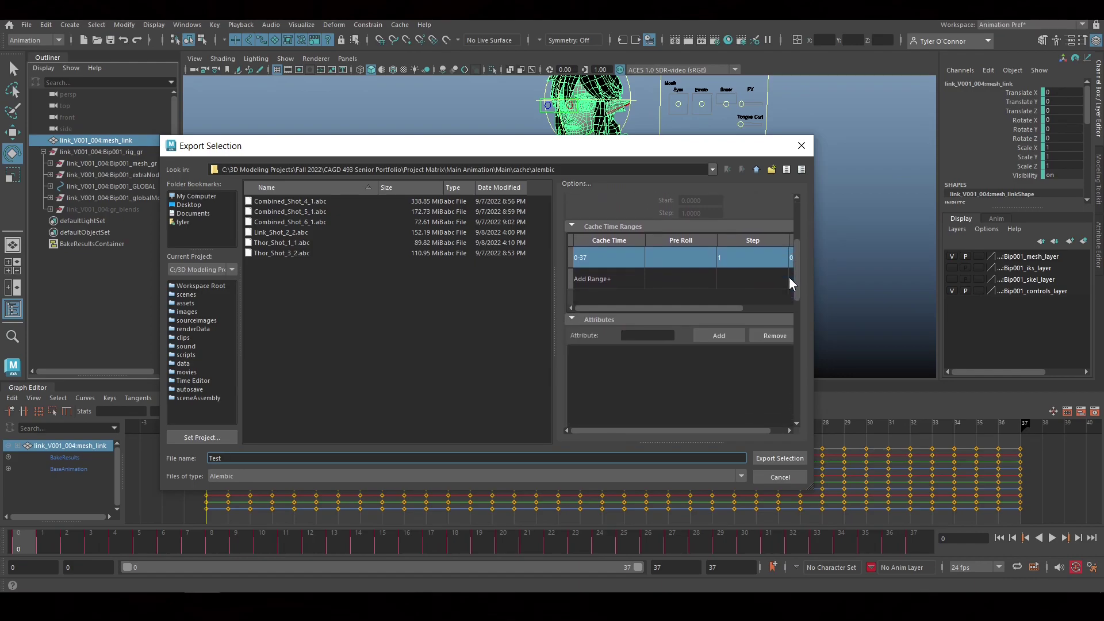
pyautogui.moveTo(796, 288); pyautogui.dragTo(796, 389)
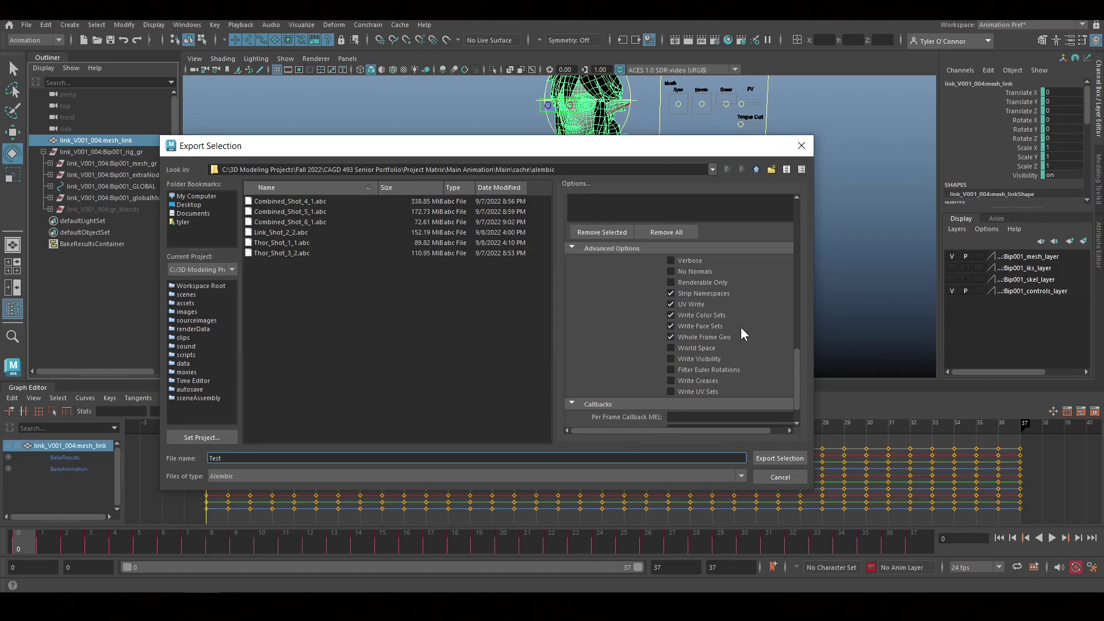
pyautogui.scroll(-2, 790, 365)
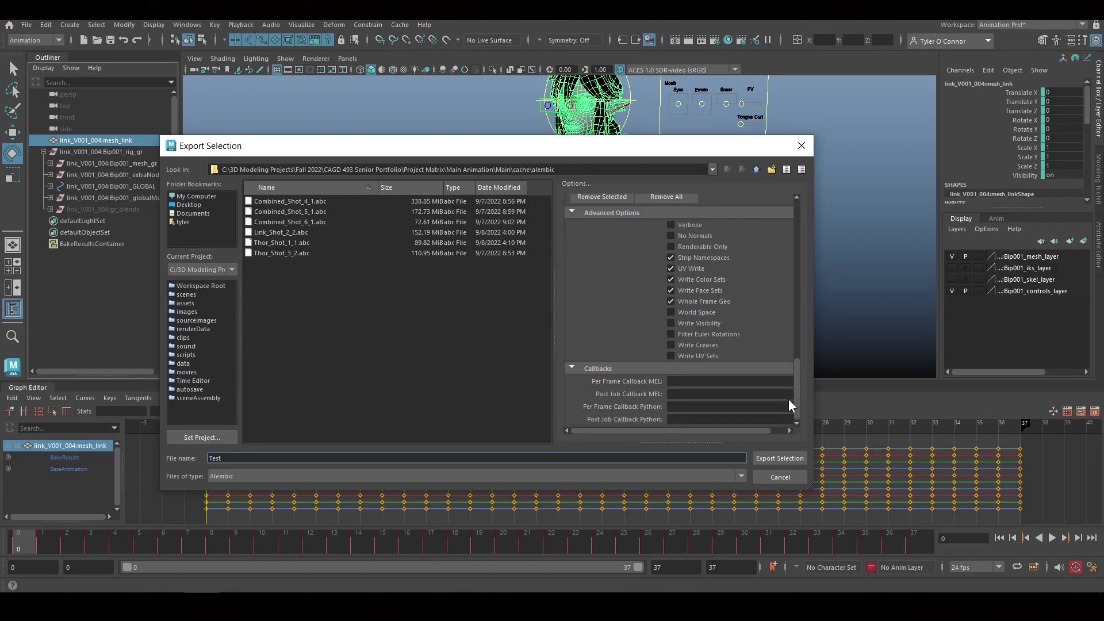
pyautogui.scroll(4, 791, 380)
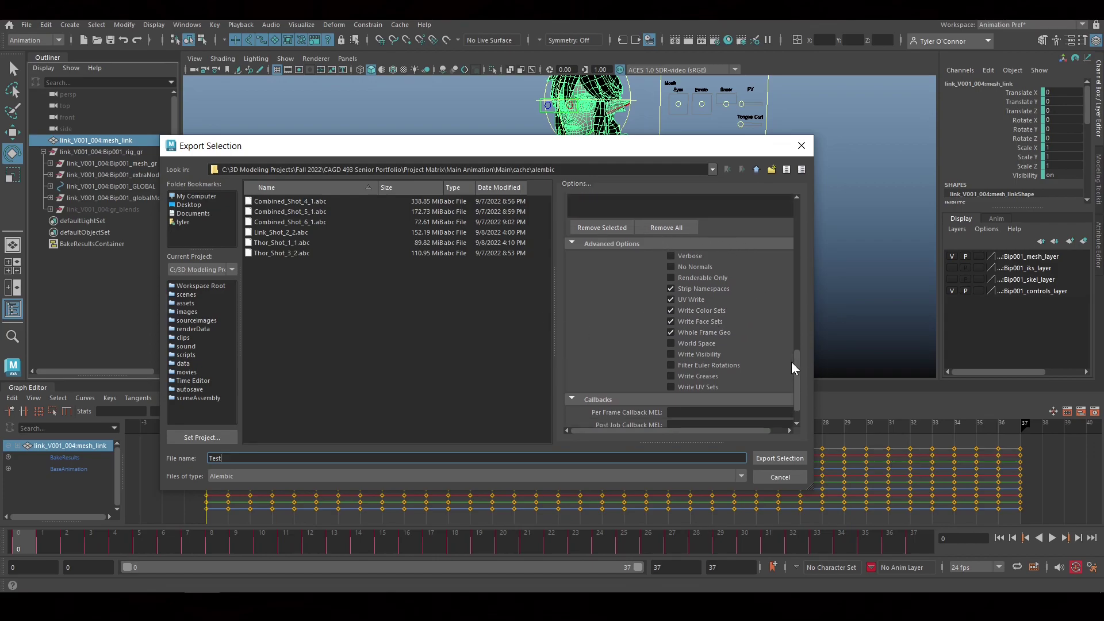
pyautogui.click(763, 457)
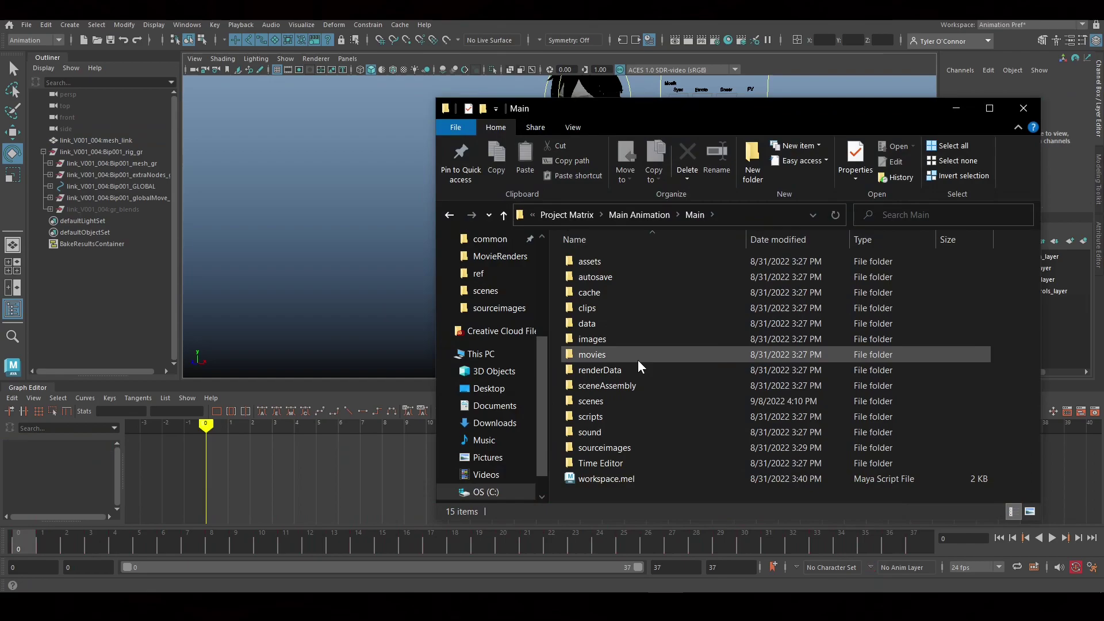
# Open the project's cache/alembic folder in File Explorer to check for the exported Alembic file.
pyautogui.doubleClick(593, 294)
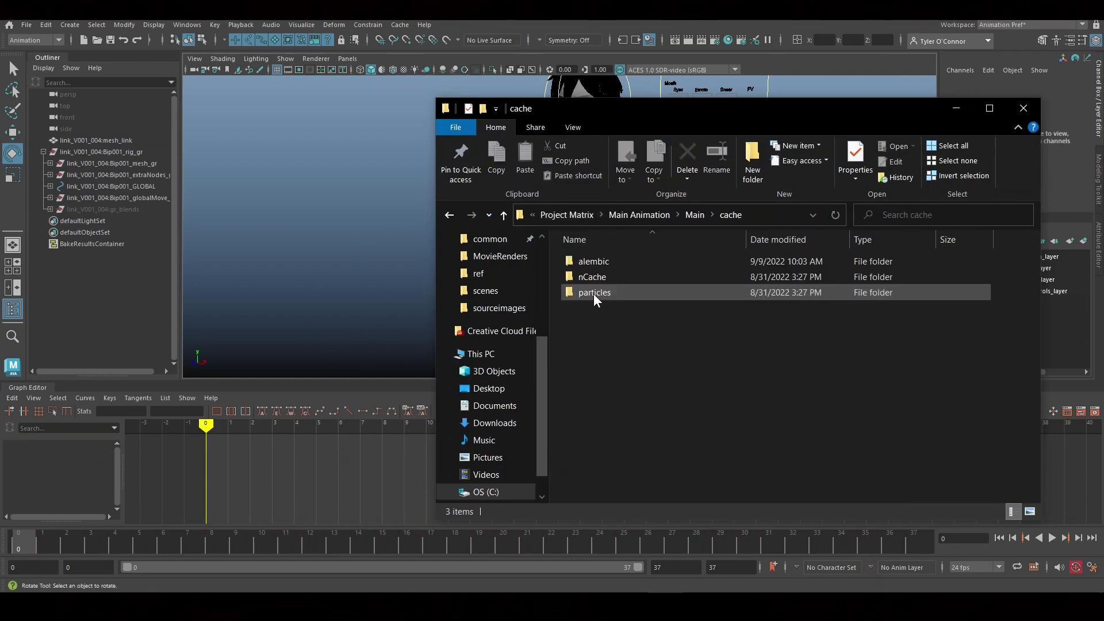
pyautogui.doubleClick(611, 266)
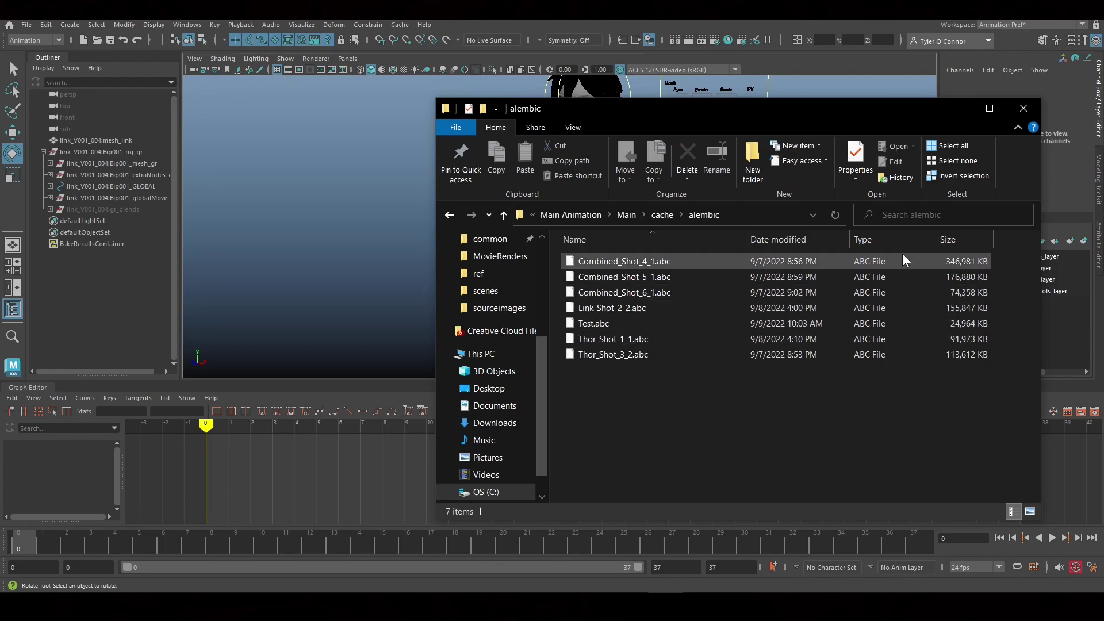
# Switch to Unreal Engine and bring the exported Test.abc file into the Characters folder to open its Alembic import options.
pyautogui.click(961, 102)
pyautogui.keyDown('alt'); pyautogui.moveTo(748, 206); pyautogui.dragTo(715, 246, button='middle'); pyautogui.keyUp('alt')
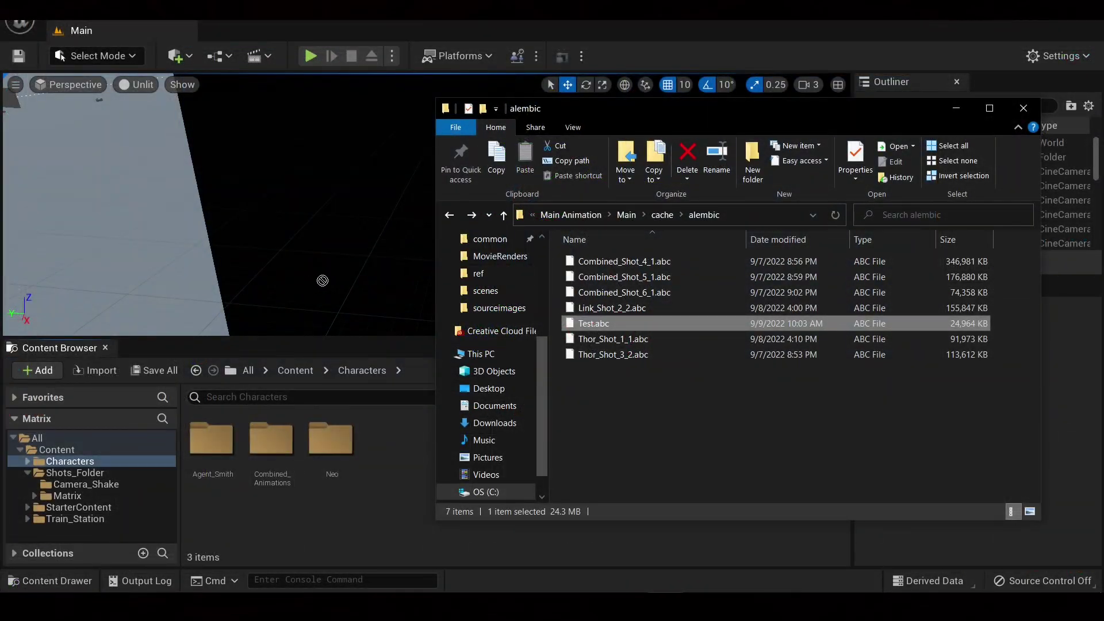
pyautogui.moveTo(322, 280); pyautogui.dragTo(372, 538)
pyautogui.click(956, 108)
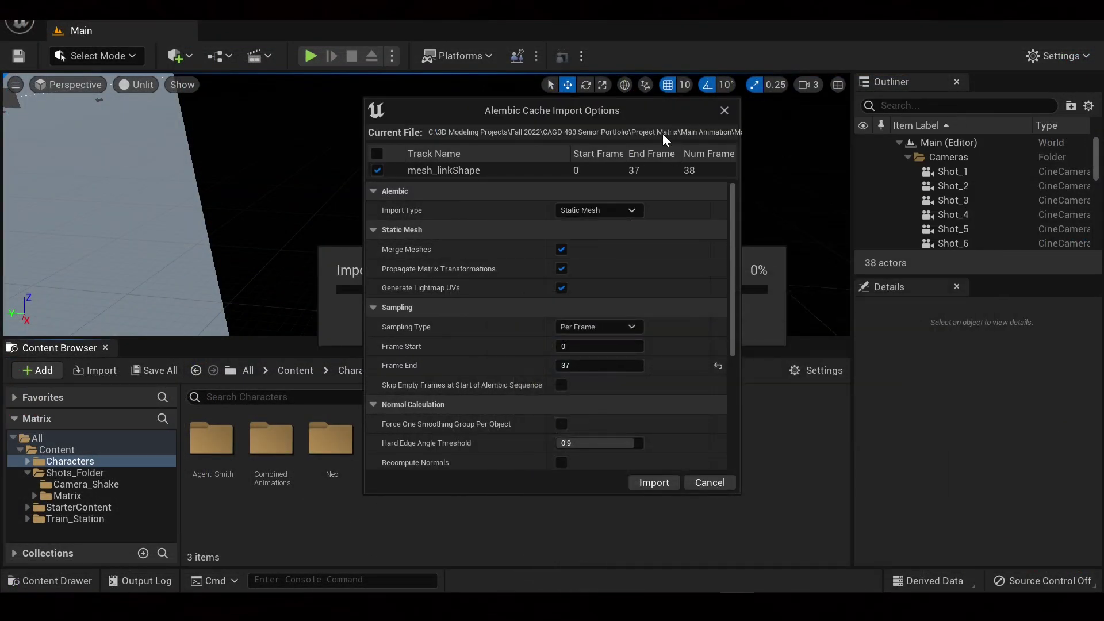
# Select the mesh_linkShape track and set the Alembic import type to Geometry Cache.
pyautogui.click(705, 166)
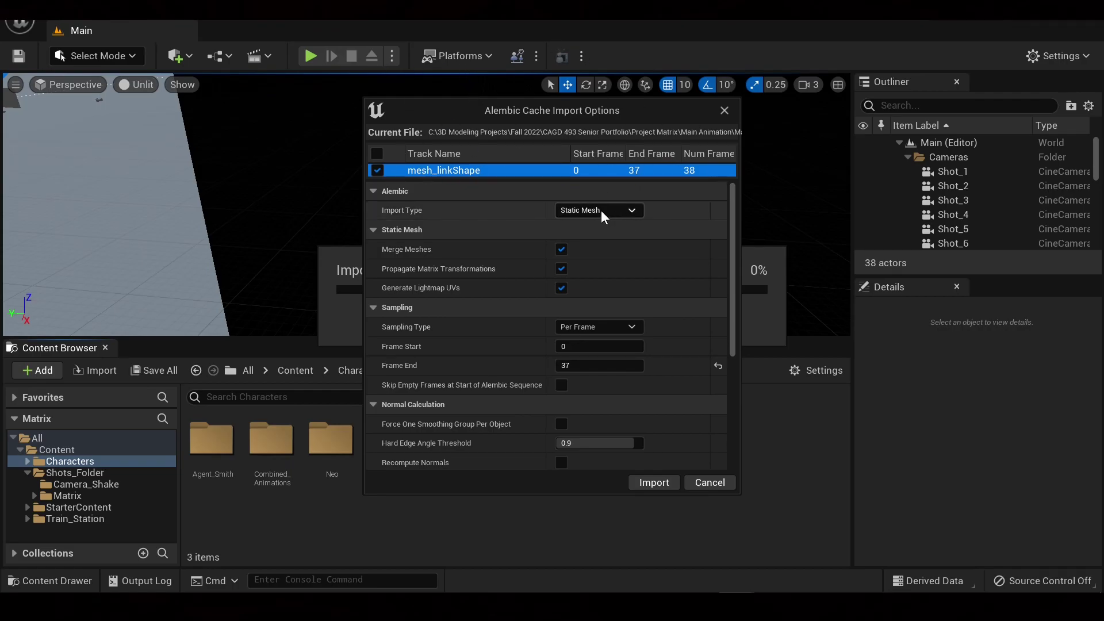
pyautogui.click(620, 212)
pyautogui.click(619, 211)
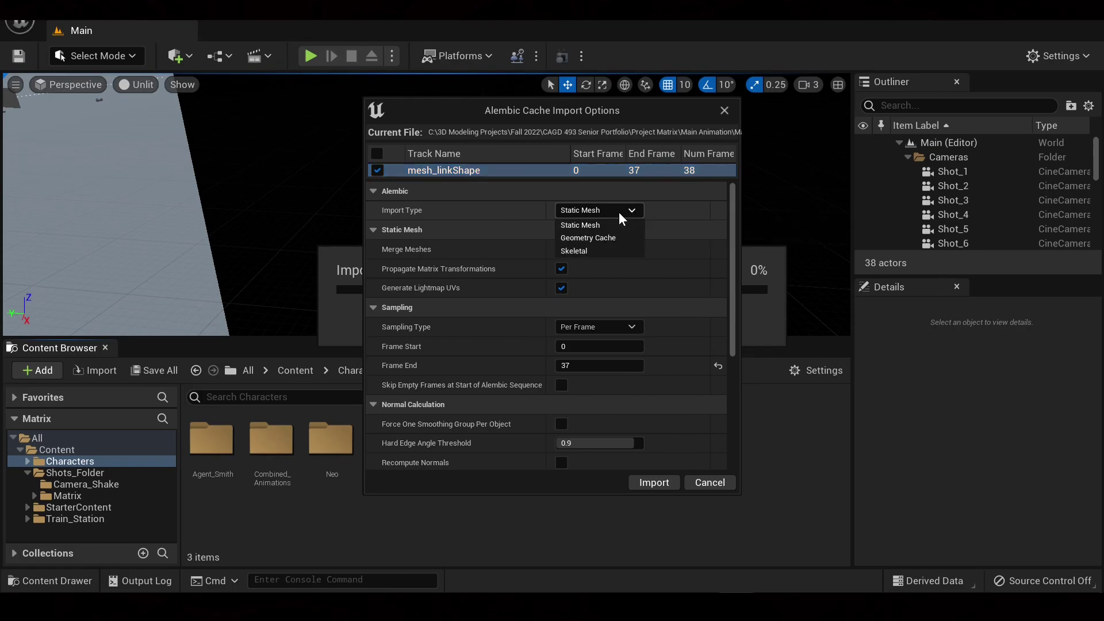
pyautogui.click(582, 238)
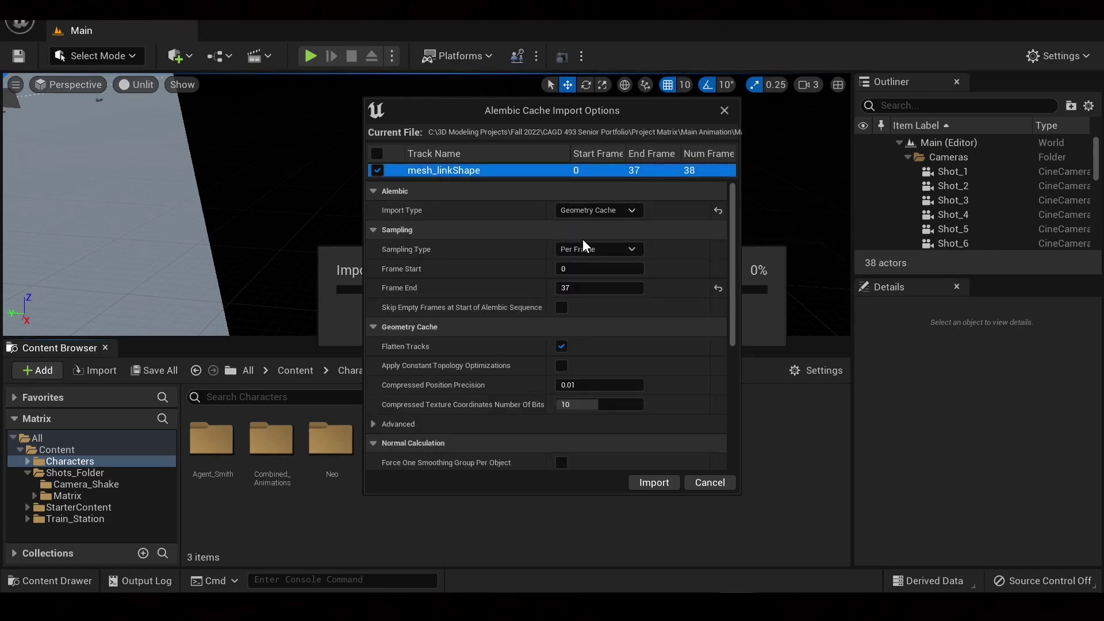
pyautogui.click(564, 272)
pyautogui.write('1')
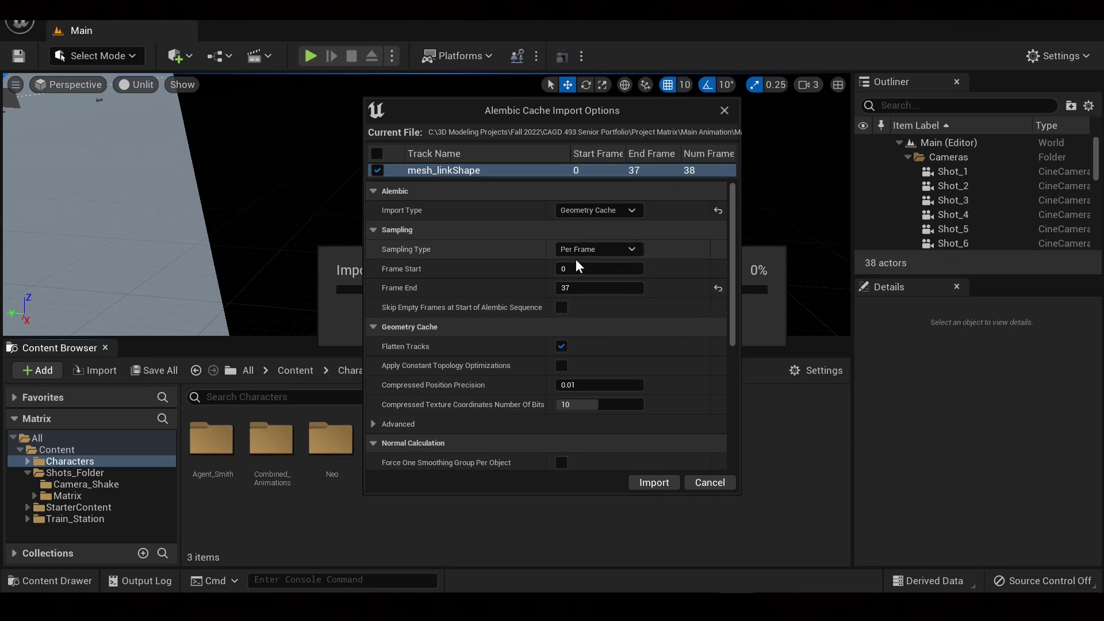
pyautogui.write('4')
pyautogui.moveTo(580, 269); pyautogui.dragTo(575, 270)
pyautogui.click(717, 269)
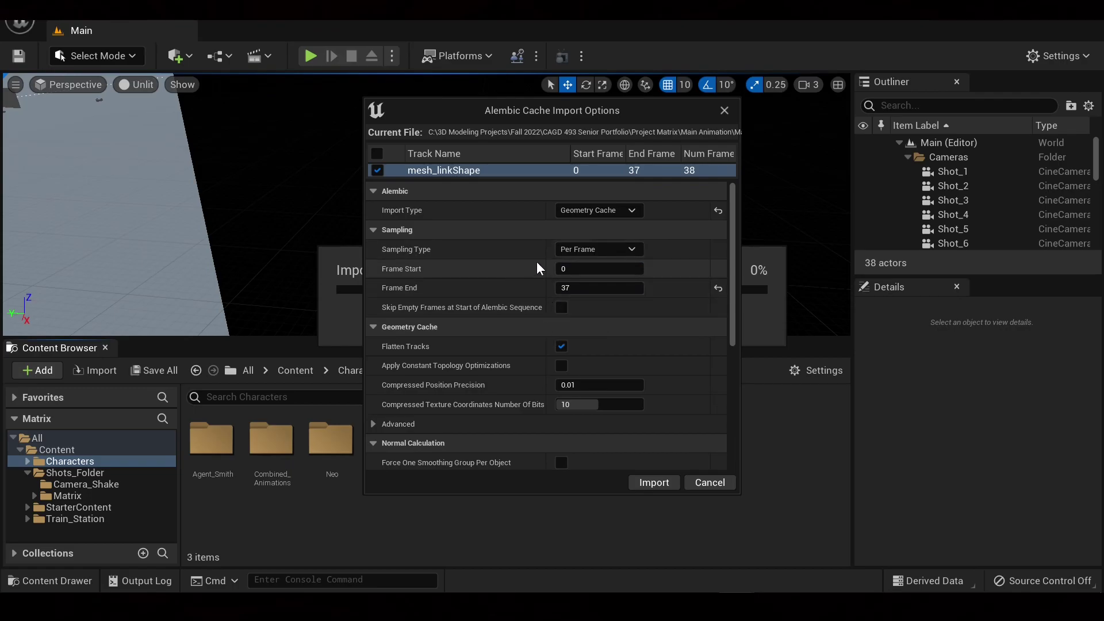
# Set the X rotation to 90 in the conversion settings of the Alembic import.
pyautogui.scroll(-3, 575, 295)
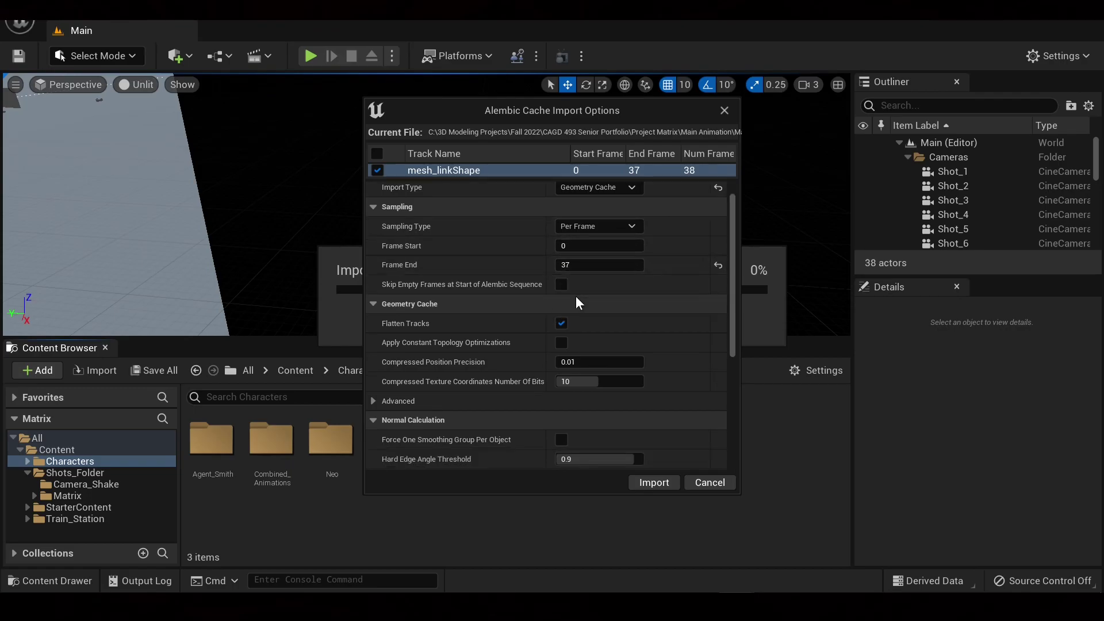
pyautogui.scroll(-5, 583, 264)
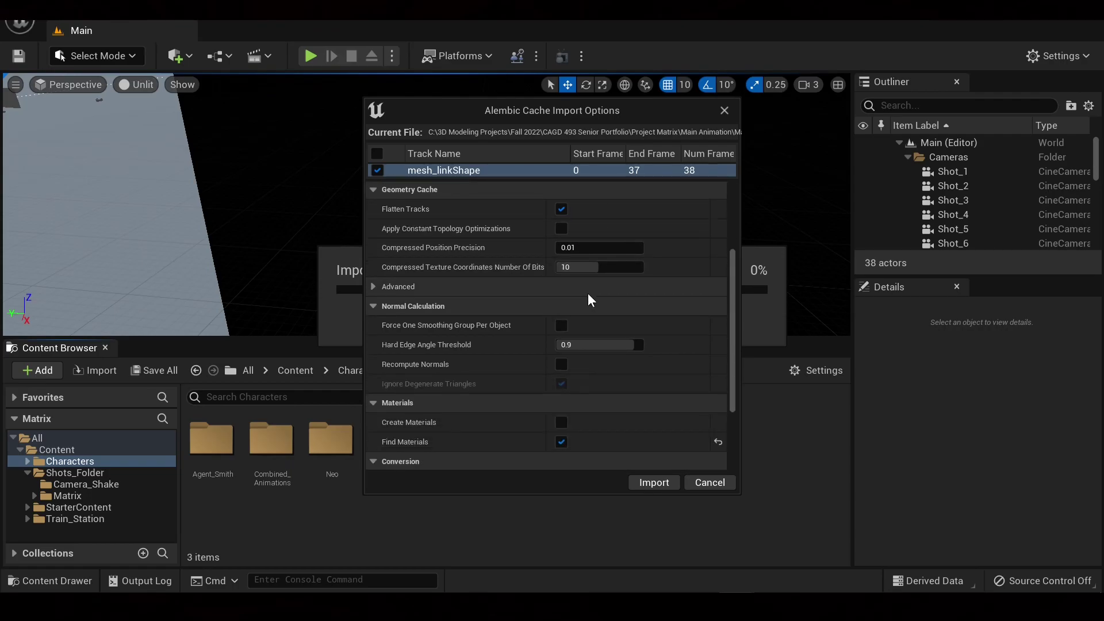
pyautogui.scroll(-3, 674, 307)
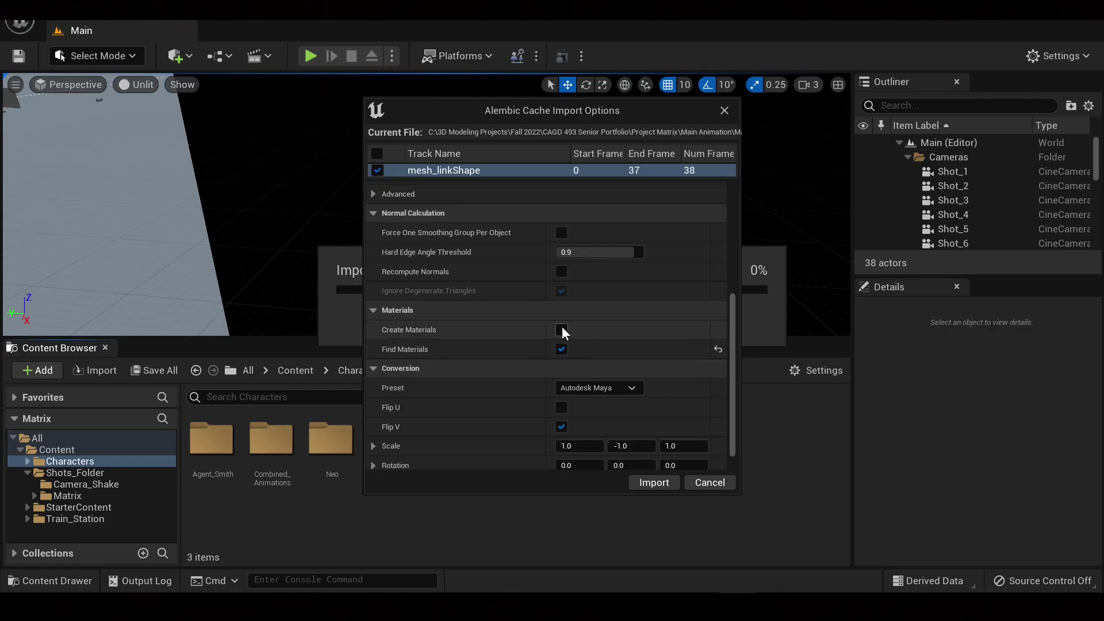
pyautogui.scroll(-1, 570, 321)
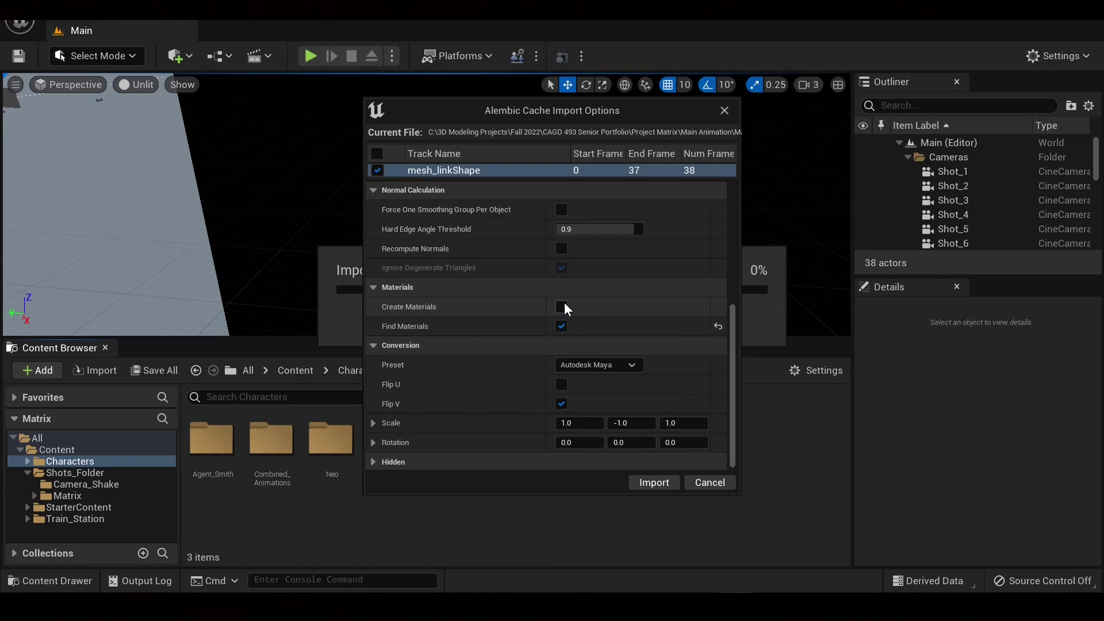
pyautogui.scroll(-1, 638, 313)
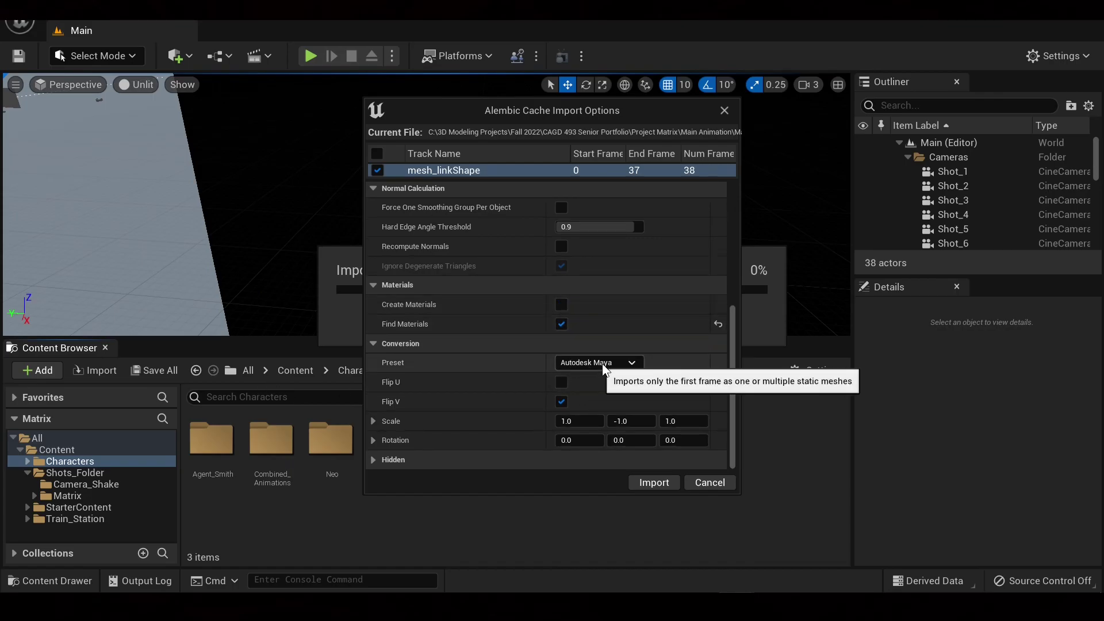
pyautogui.scroll(4, 611, 364)
pyautogui.scroll(-4, 575, 357)
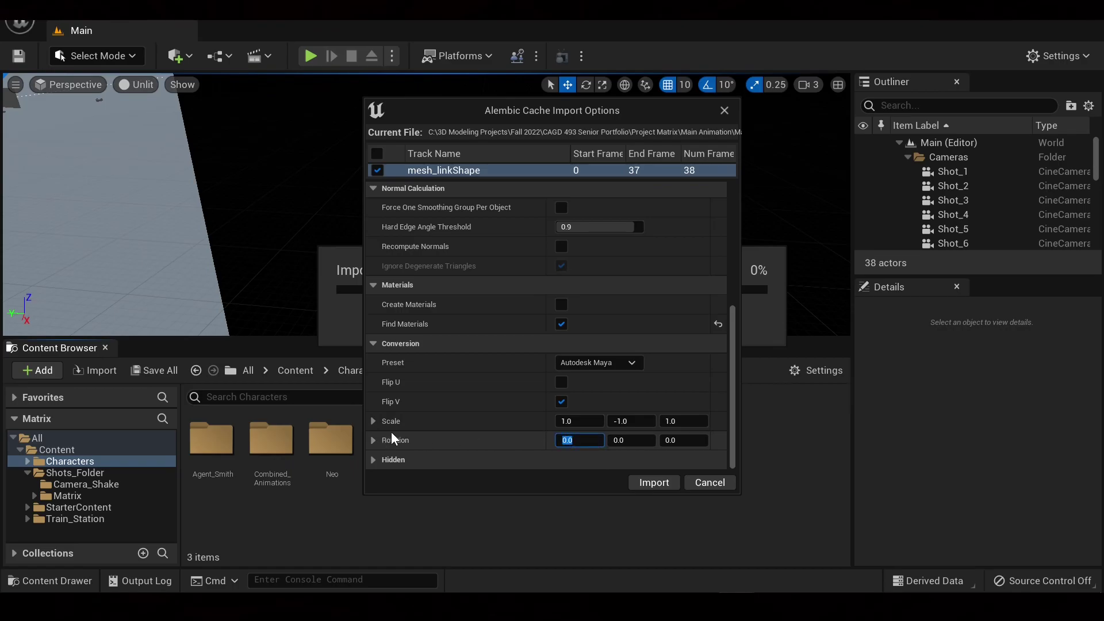
pyautogui.write('90')
pyautogui.press('Return')
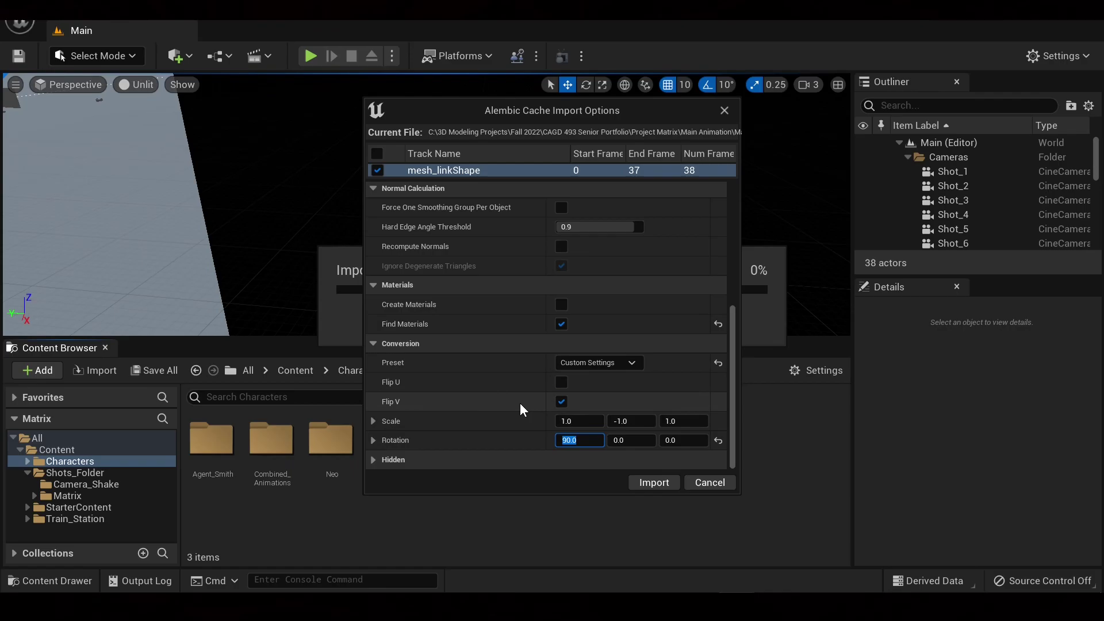
# Recheck the sampling and geometry cache import settings and import the Alembic file.
pyautogui.scroll(3, 525, 388)
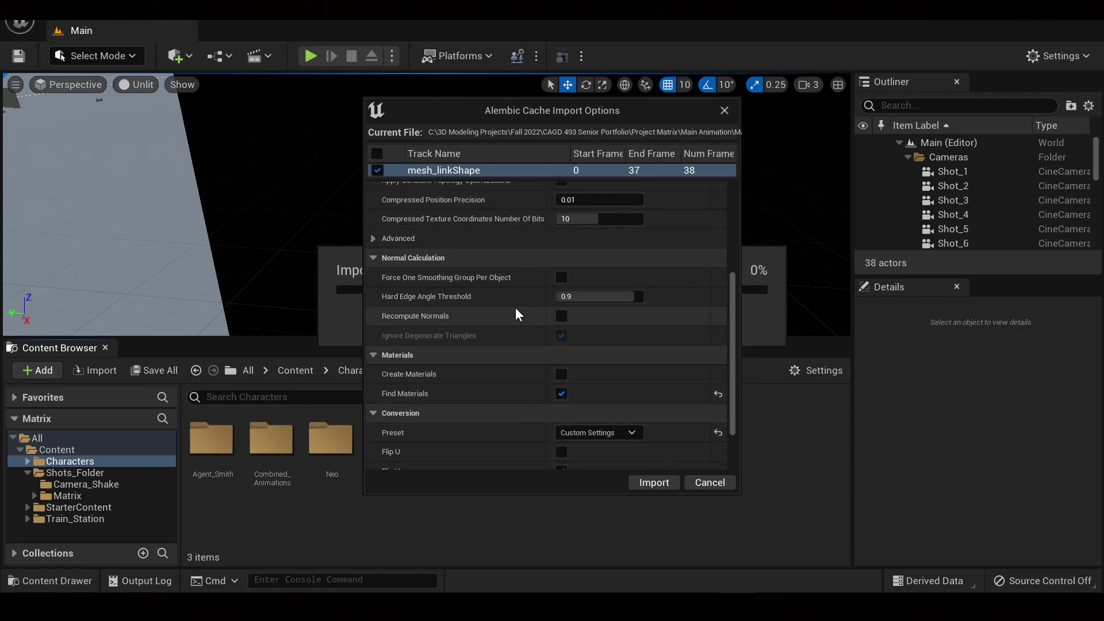
pyautogui.scroll(3, 515, 308)
pyautogui.scroll(5, 634, 365)
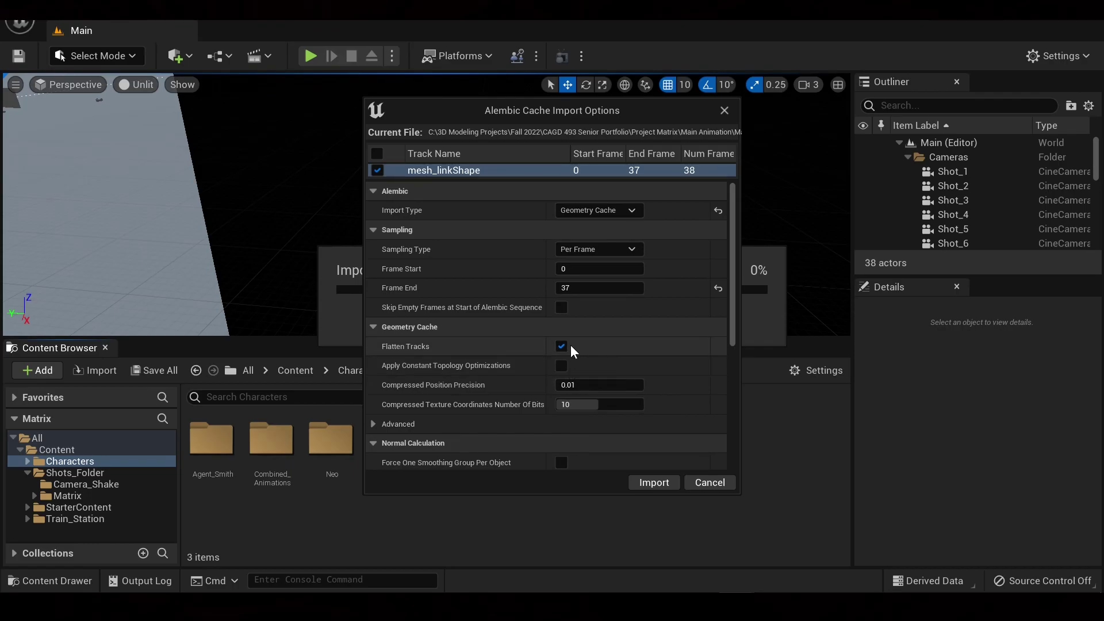
pyautogui.click(658, 482)
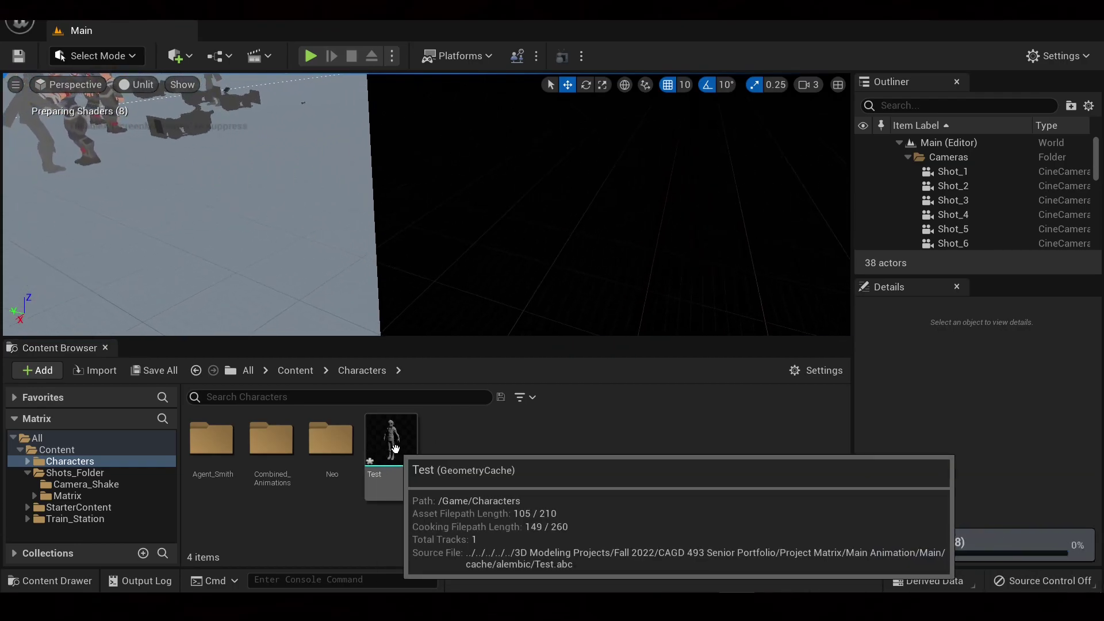
# Place the imported Test geometry cache in the level, focus the view on it and check its assigned materials.
pyautogui.moveTo(391, 443); pyautogui.dragTo(543, 118)
pyautogui.press('f')
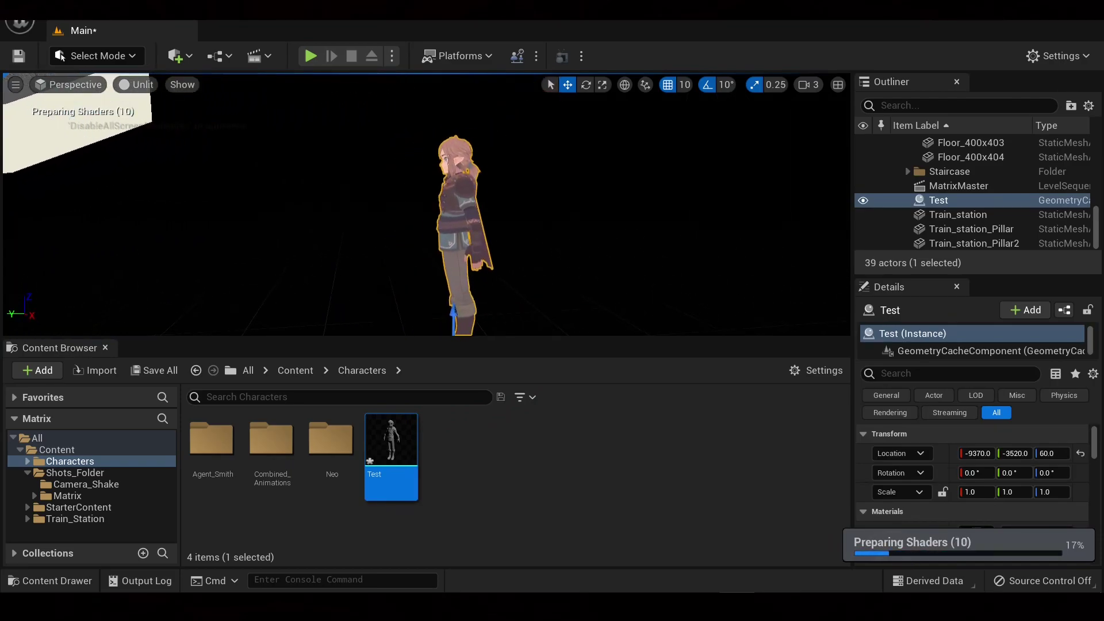
pyautogui.scroll(-3, 1044, 510)
pyautogui.scroll(2, 1040, 500)
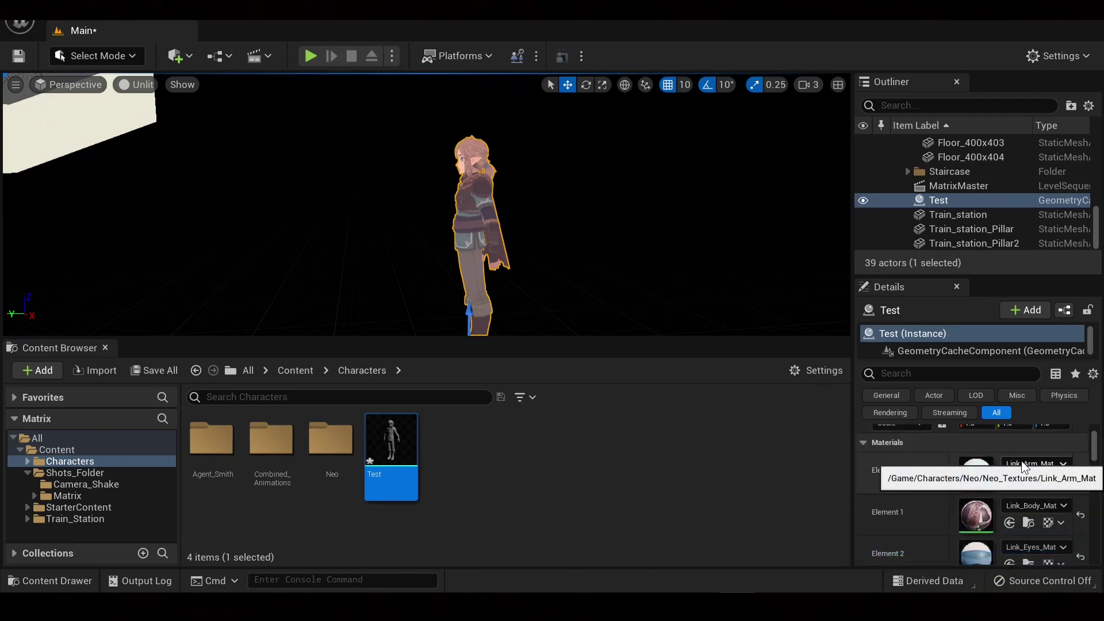
pyautogui.scroll(-2, 1012, 487)
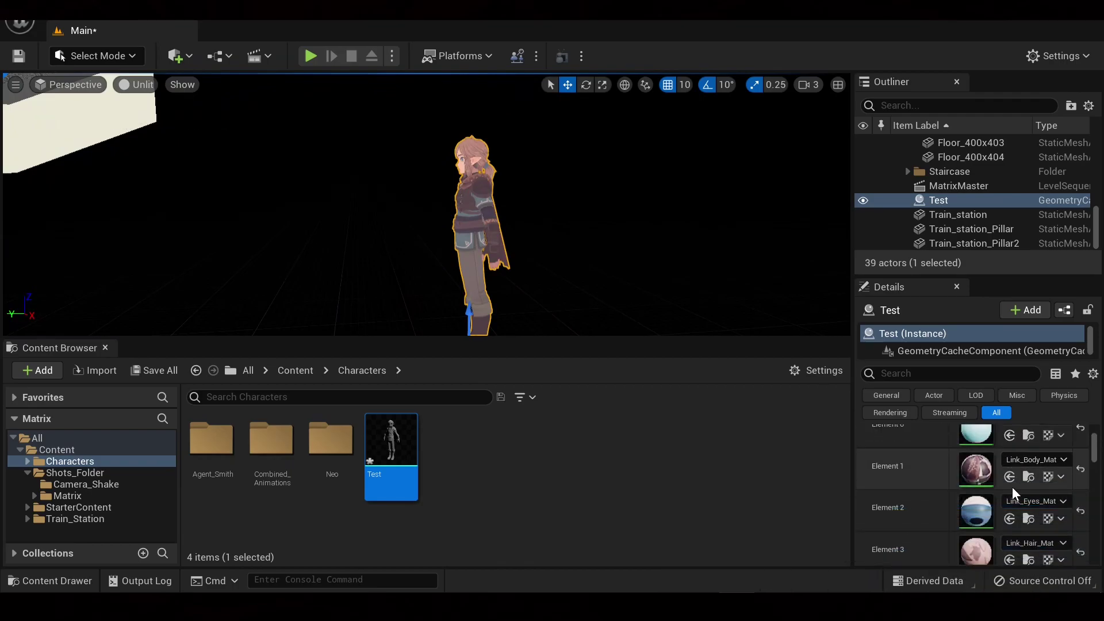
pyautogui.scroll(2, 1013, 502)
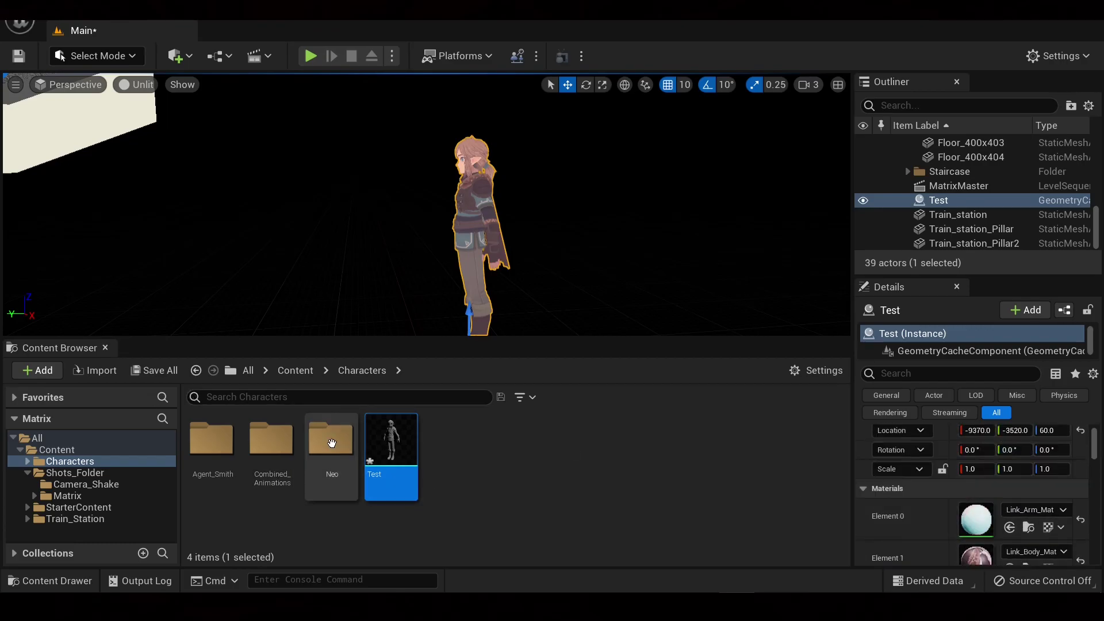
# Examine the Link materials in the Neo_Textures folder and the material elements assigned to the Test actor.
pyautogui.doubleClick(334, 458)
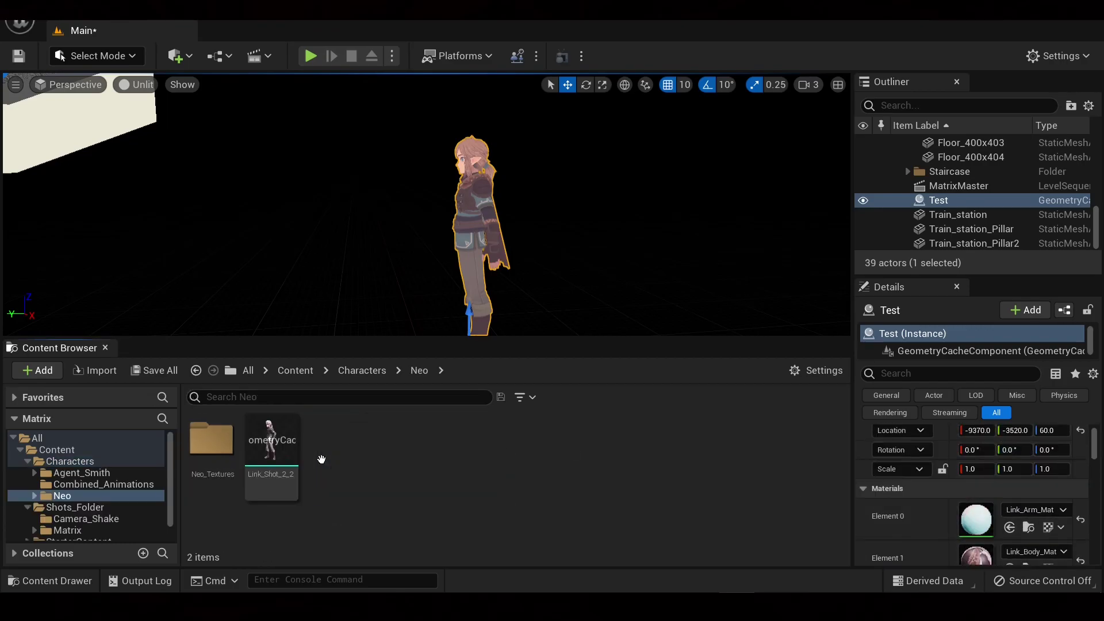
pyautogui.doubleClick(212, 440)
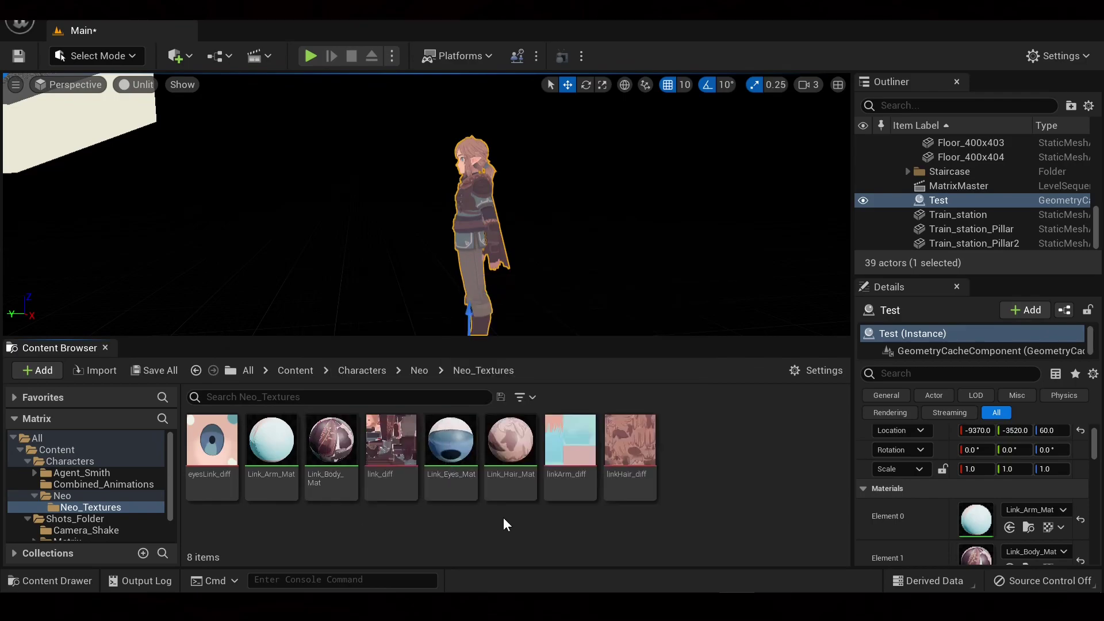
pyautogui.click(419, 370)
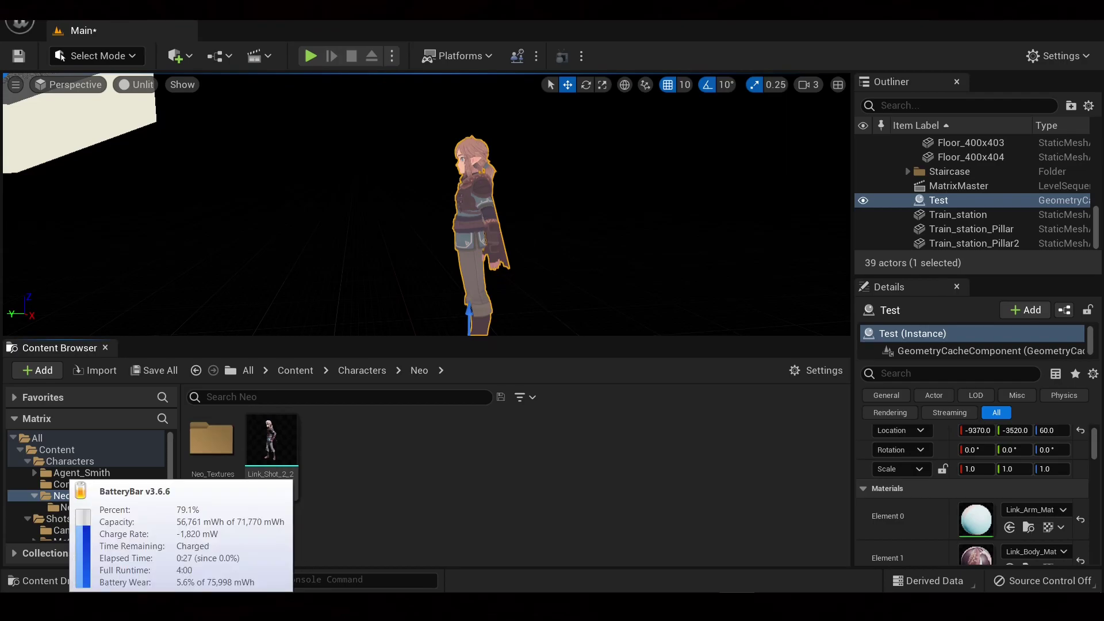
pyautogui.click(135, 581)
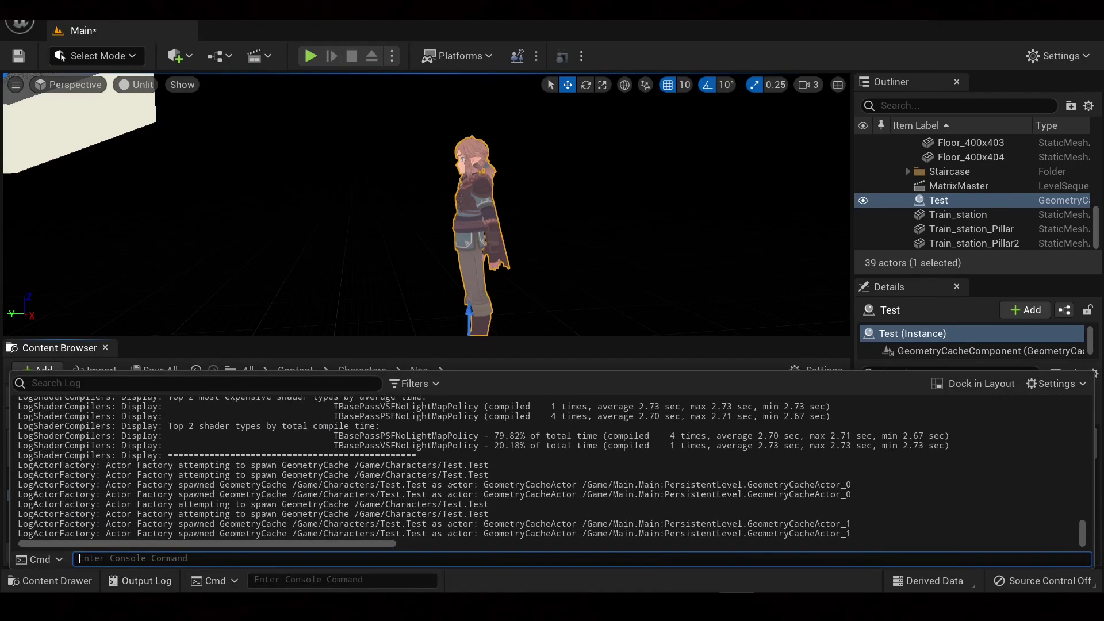
pyautogui.click(138, 581)
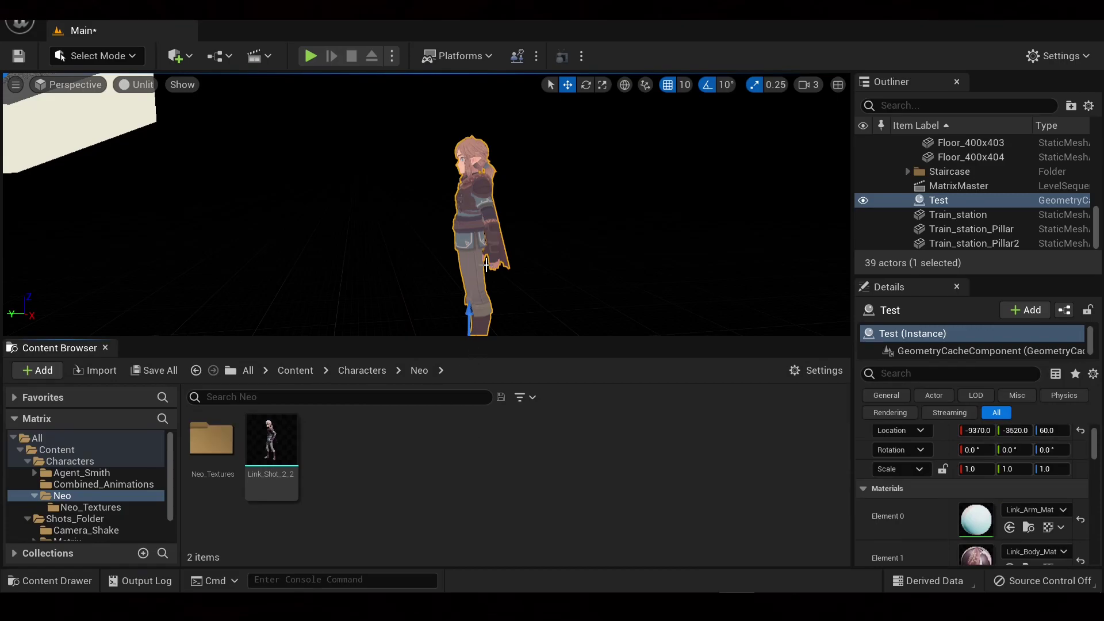
pyautogui.press('f')
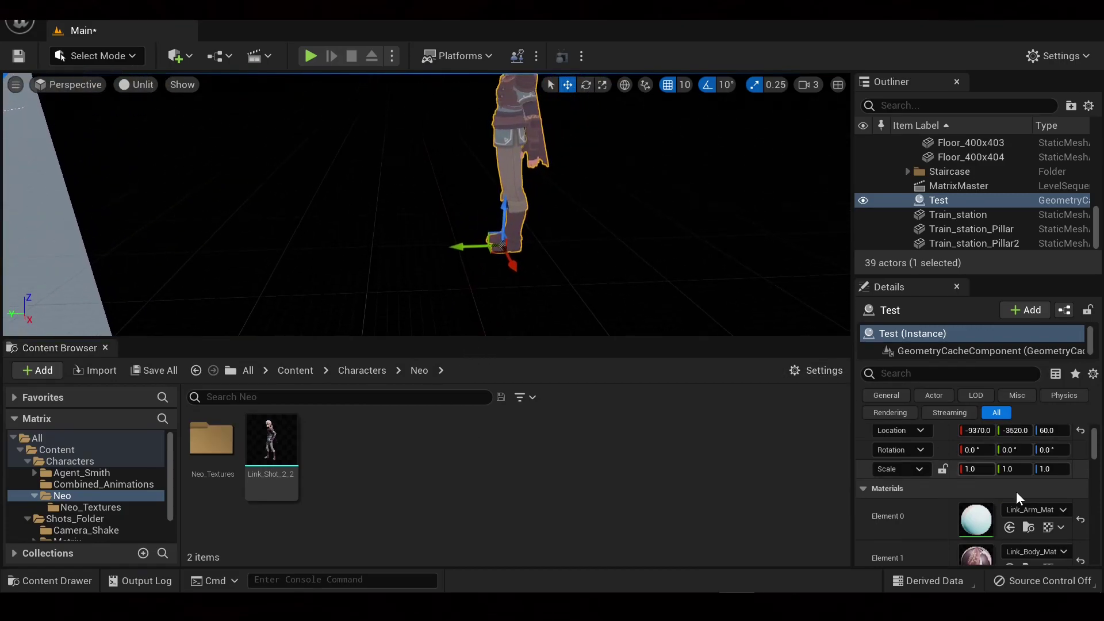
pyautogui.scroll(-2, 1001, 454)
pyautogui.scroll(-2, 1010, 481)
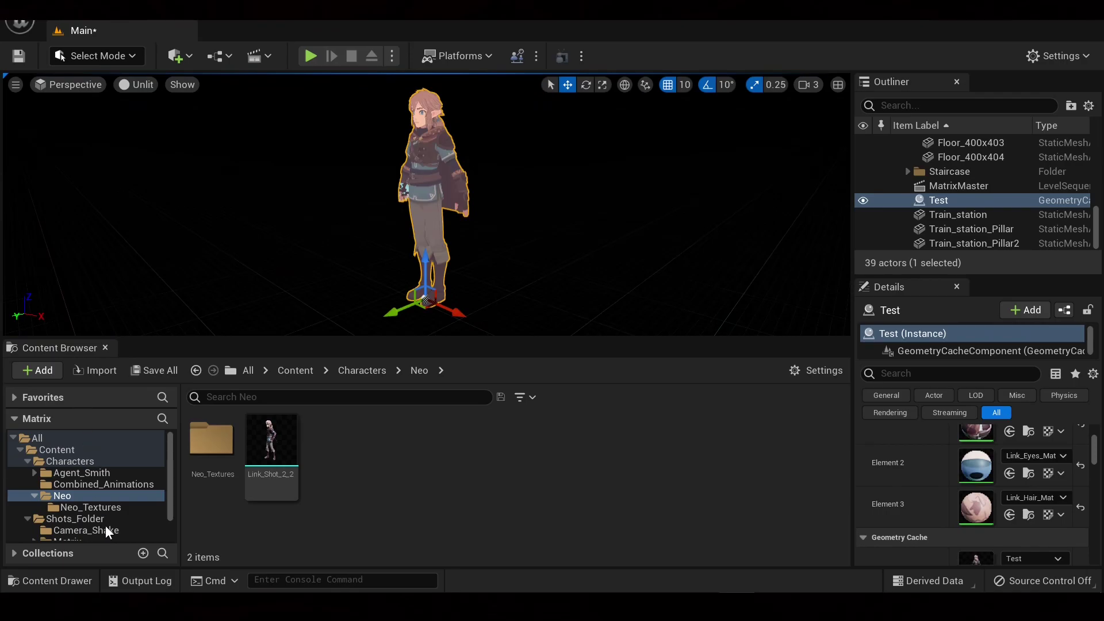
pyautogui.scroll(-2, 106, 530)
pyautogui.scroll(2, 98, 494)
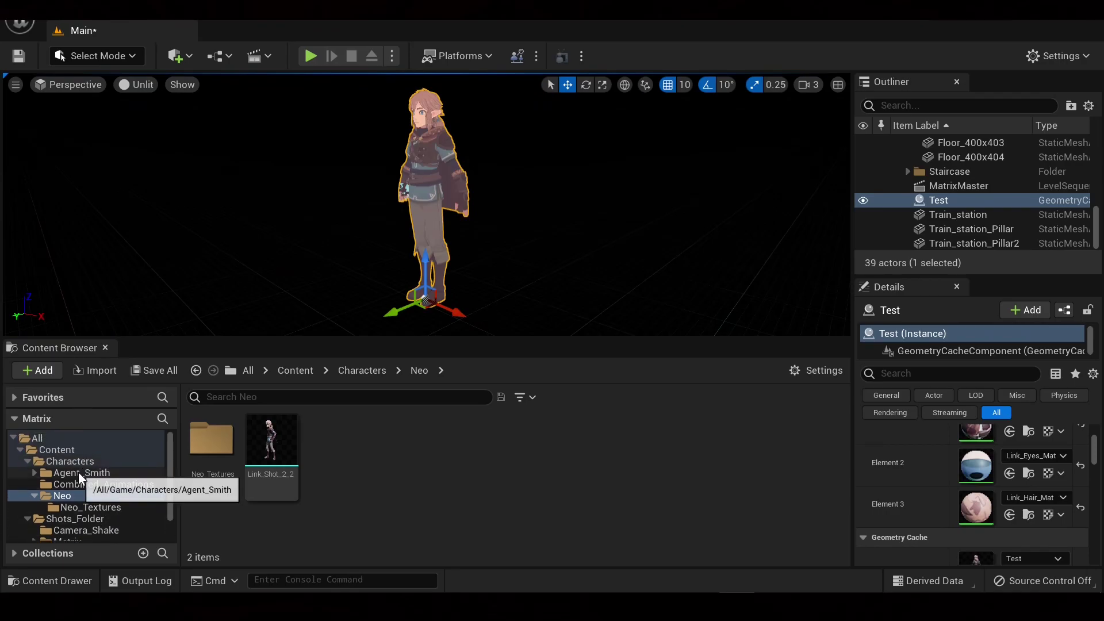
# Open the MatrixMaster level sequence from Shots_Folder/Matrix and enter its Shot_1_2 shot.
pyautogui.click(75, 450)
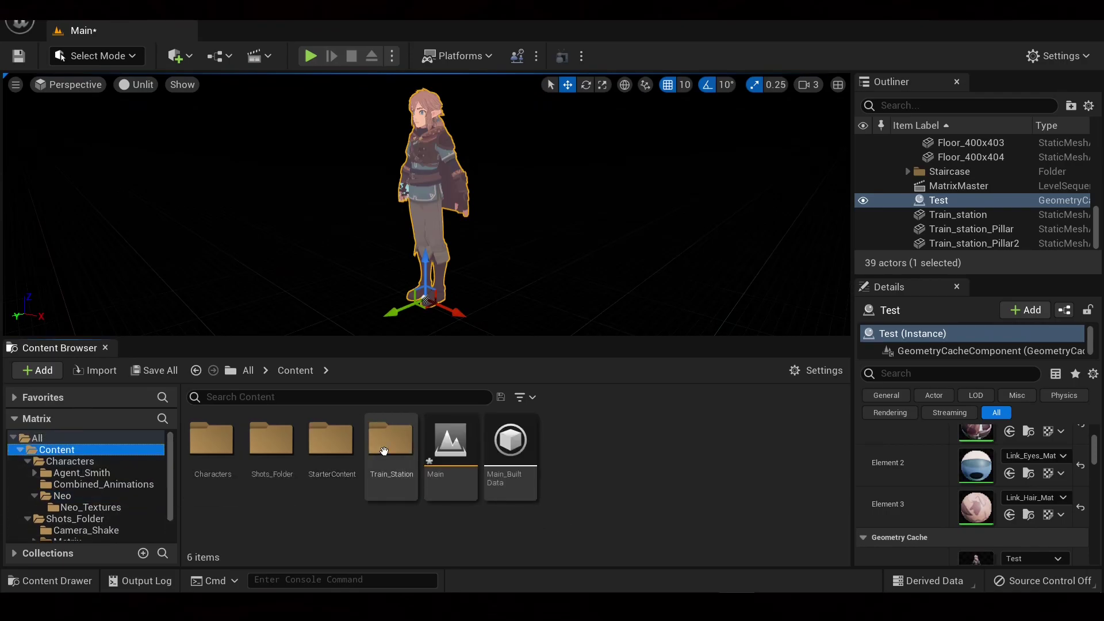
pyautogui.doubleClick(264, 442)
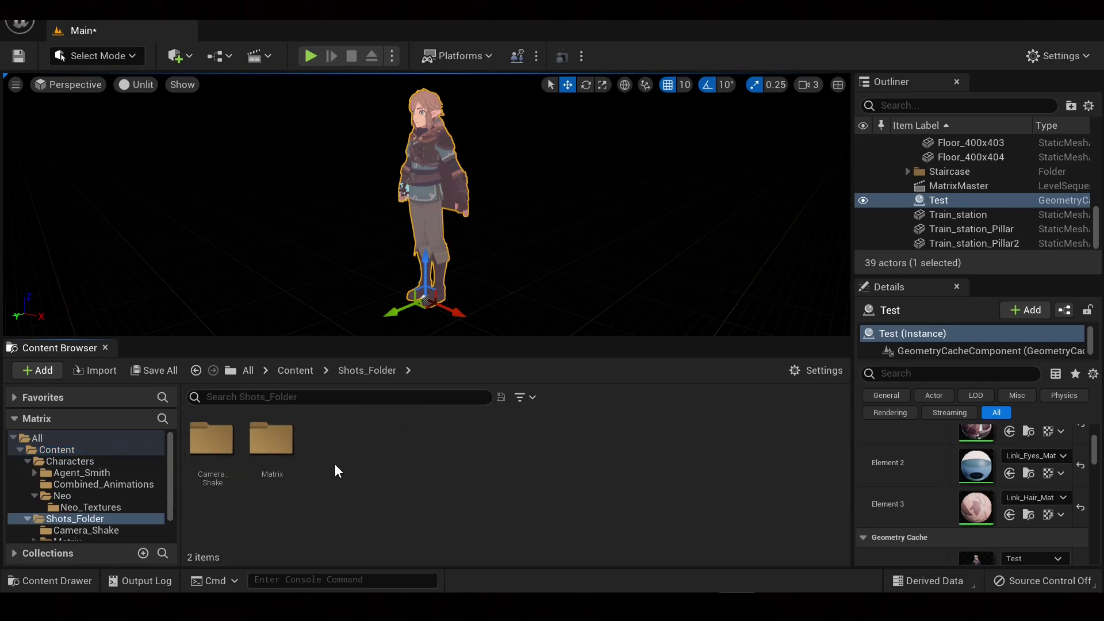
pyautogui.doubleClick(271, 439)
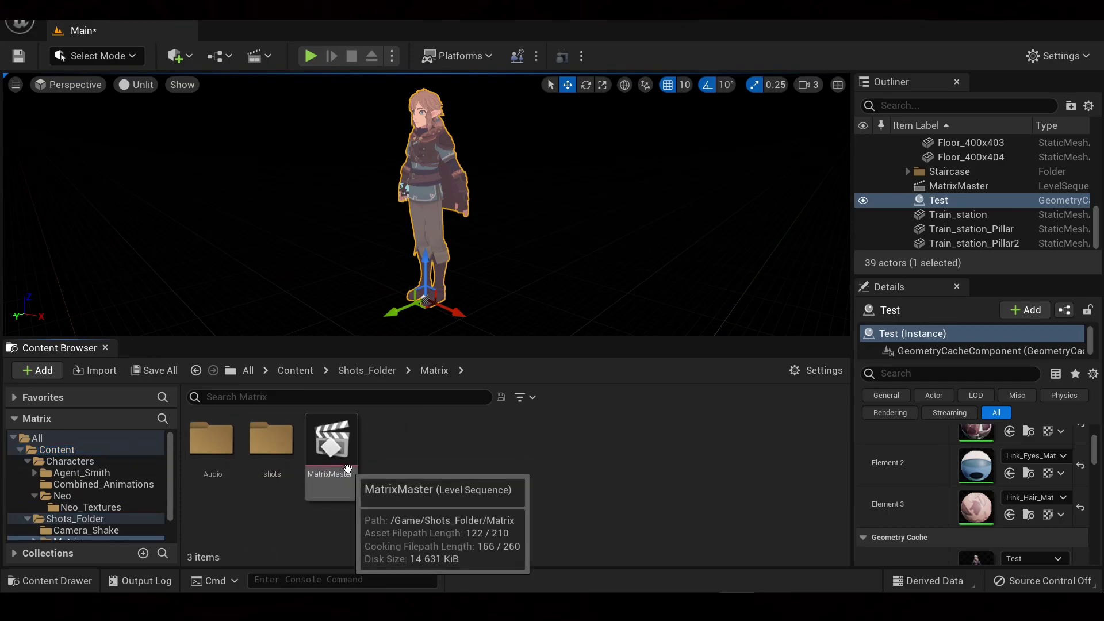
pyautogui.doubleClick(322, 460)
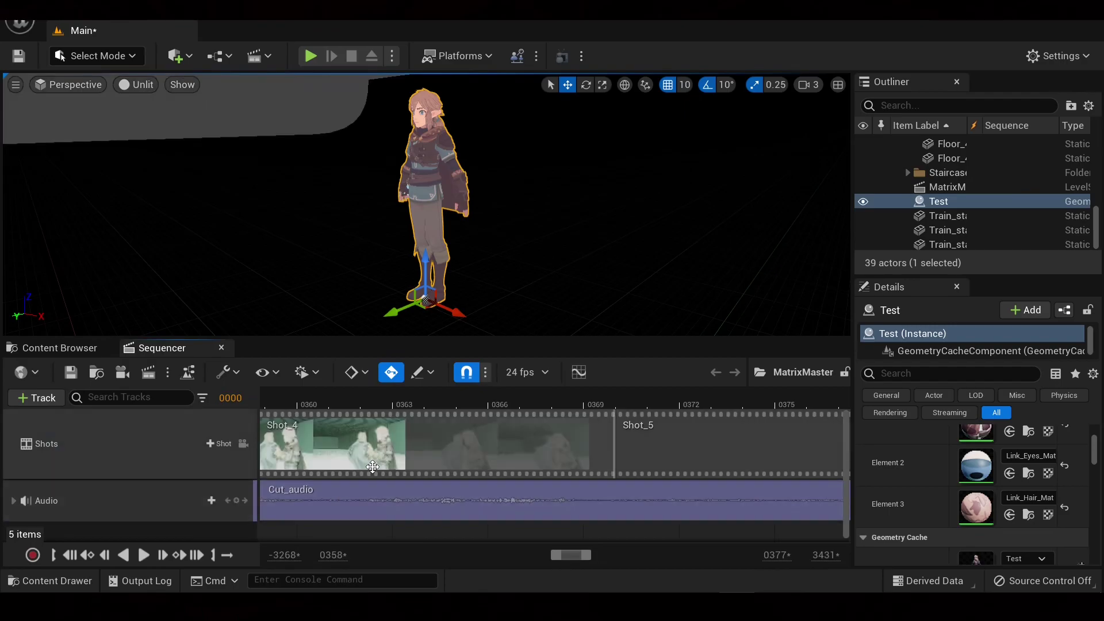
pyautogui.doubleClick(463, 442)
# Add the Test actor to the Shot_1_2 sequence and give it a Geometry Cache track starting at frame 7.
pyautogui.click(941, 201)
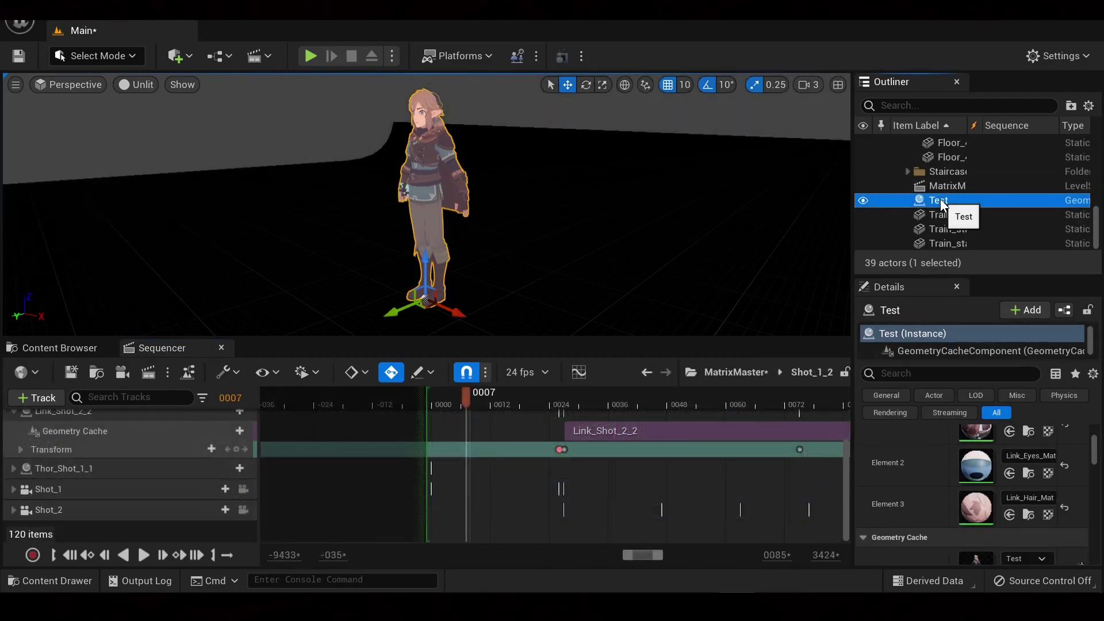
pyautogui.moveTo(941, 201); pyautogui.dragTo(332, 280)
pyautogui.moveTo(156, 525); pyautogui.dragTo(156, 526)
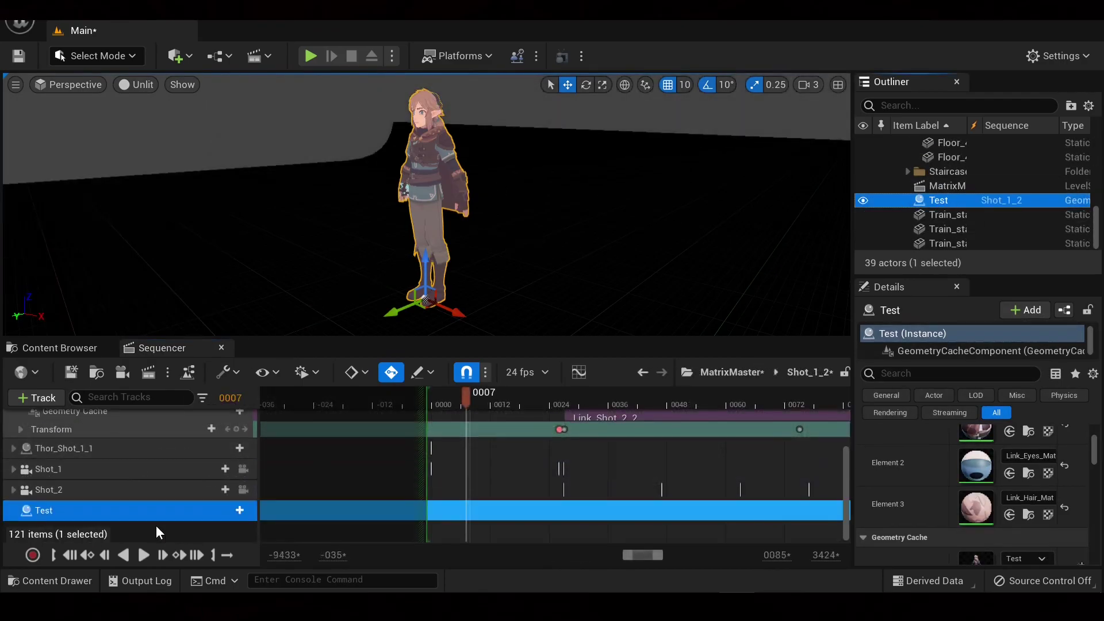
pyautogui.click(232, 510)
pyautogui.click(276, 416)
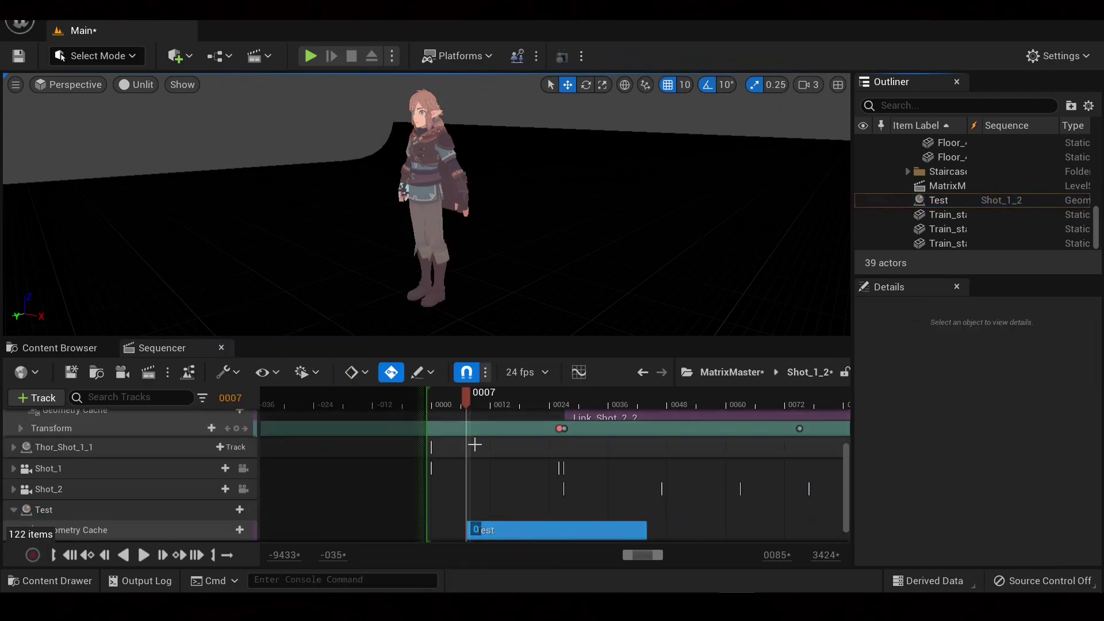
pyautogui.moveTo(462, 395)
pyautogui.mouseDown()
pyautogui.moveTo(619, 395)
pyautogui.moveTo(465, 396)
pyautogui.mouseUp()
pyautogui.scroll(-1, 509, 517)
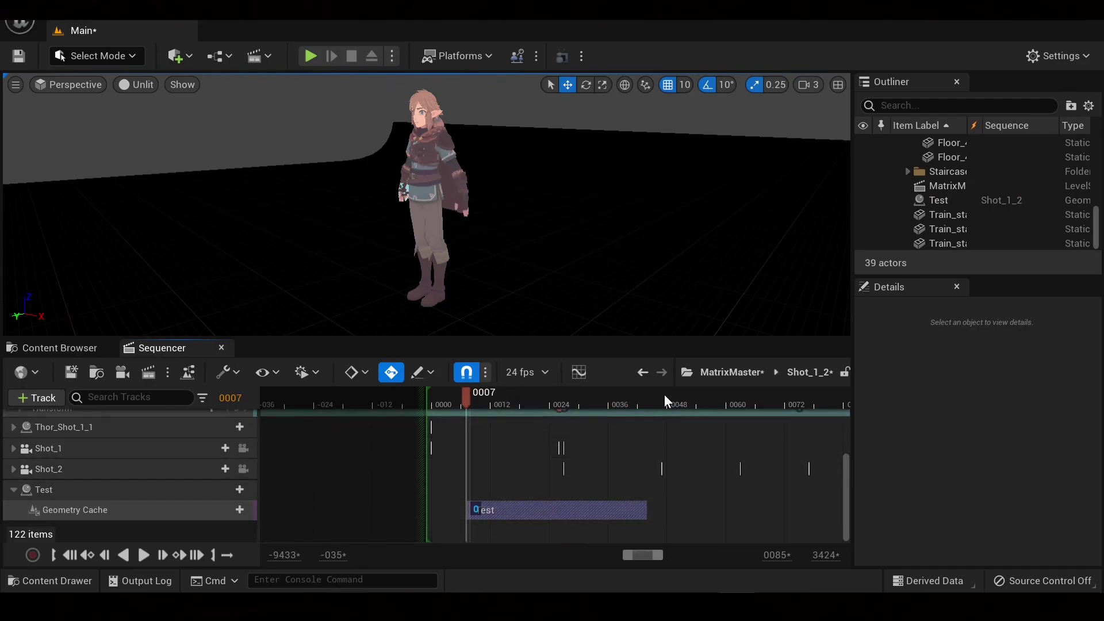